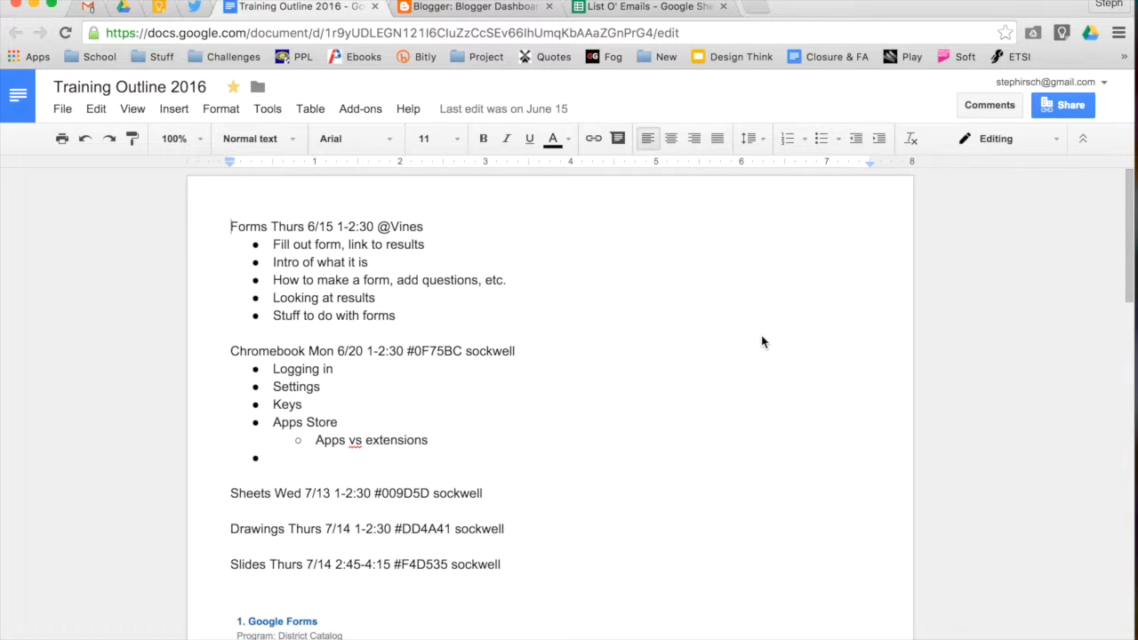
pyautogui.scroll(-5, 761, 341)
pyautogui.scroll(4, 762, 341)
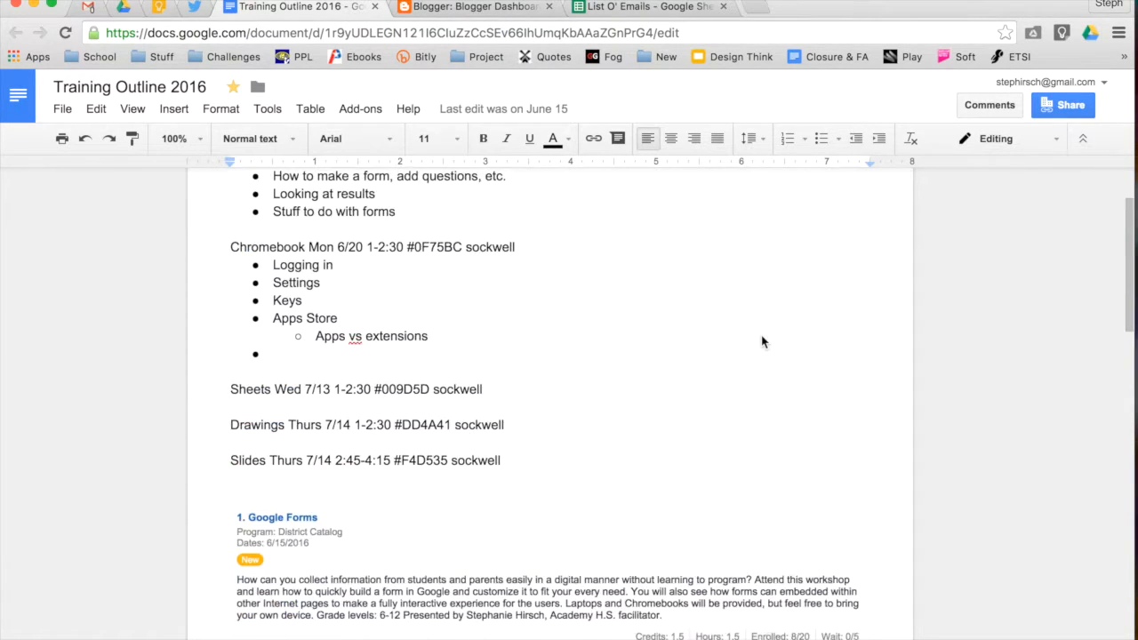
pyautogui.scroll(2, 761, 341)
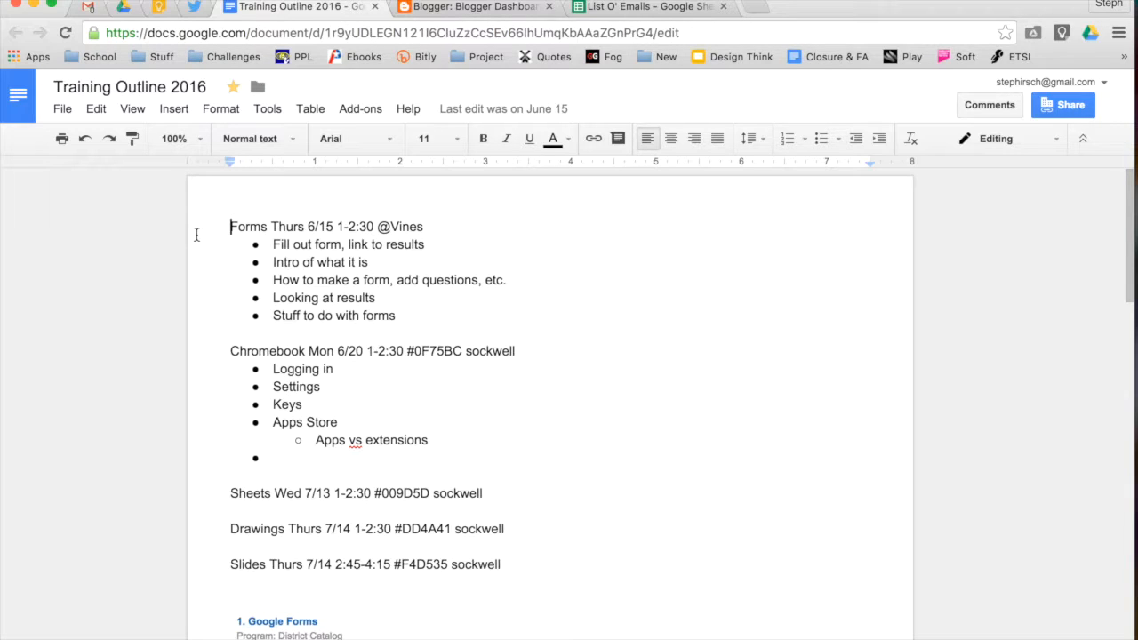
pyautogui.press('Down')
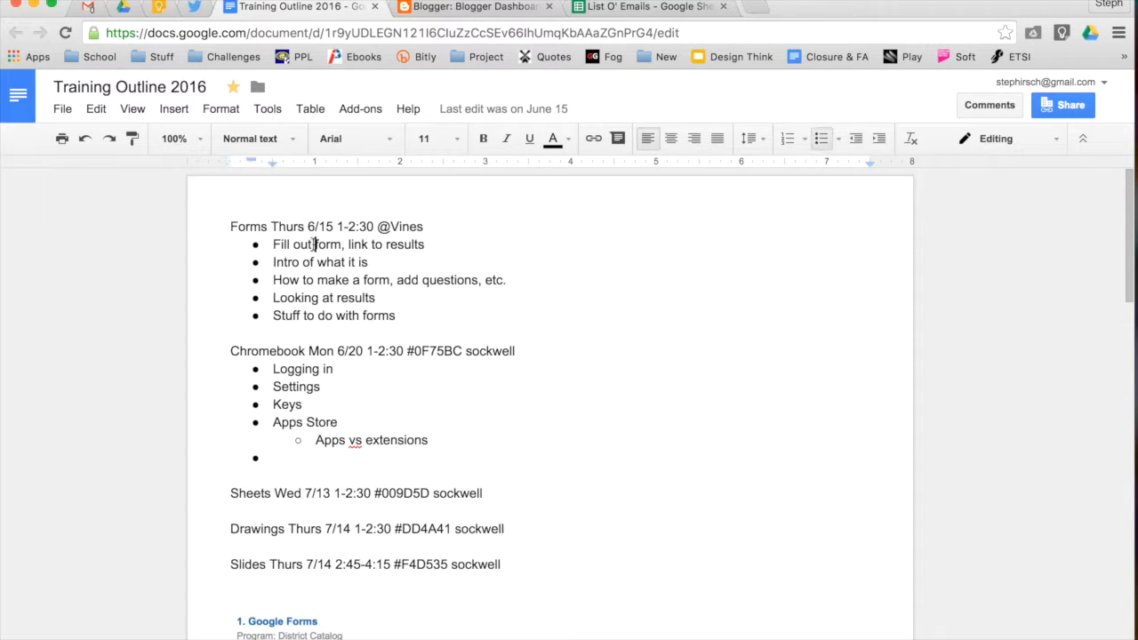
pyautogui.click(425, 246)
pyautogui.click(618, 140)
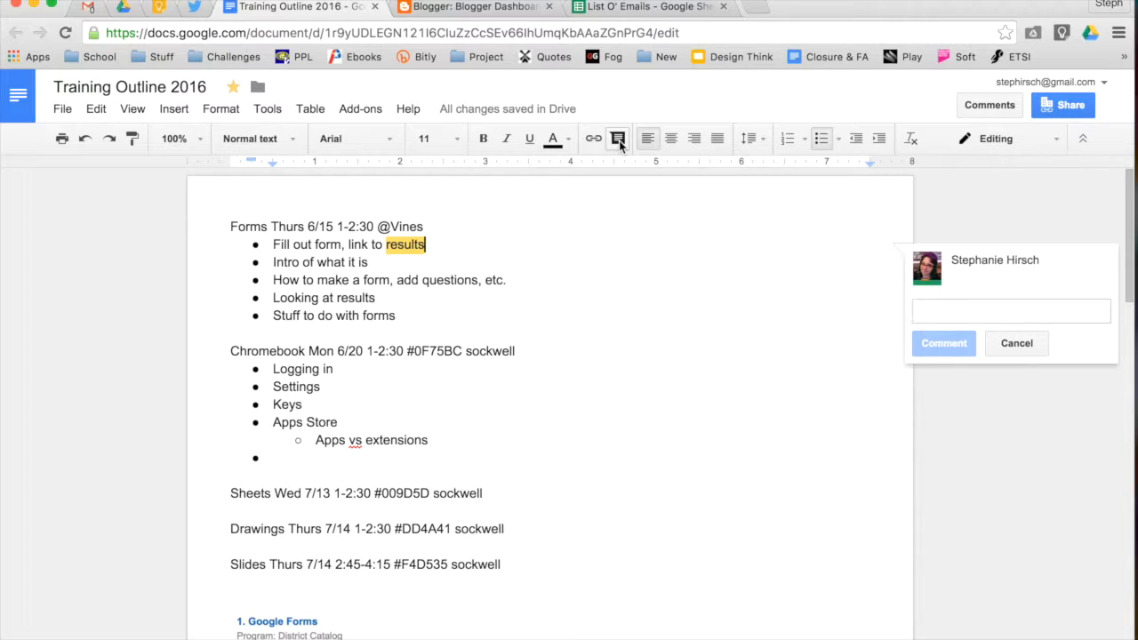
pyautogui.click(1015, 344)
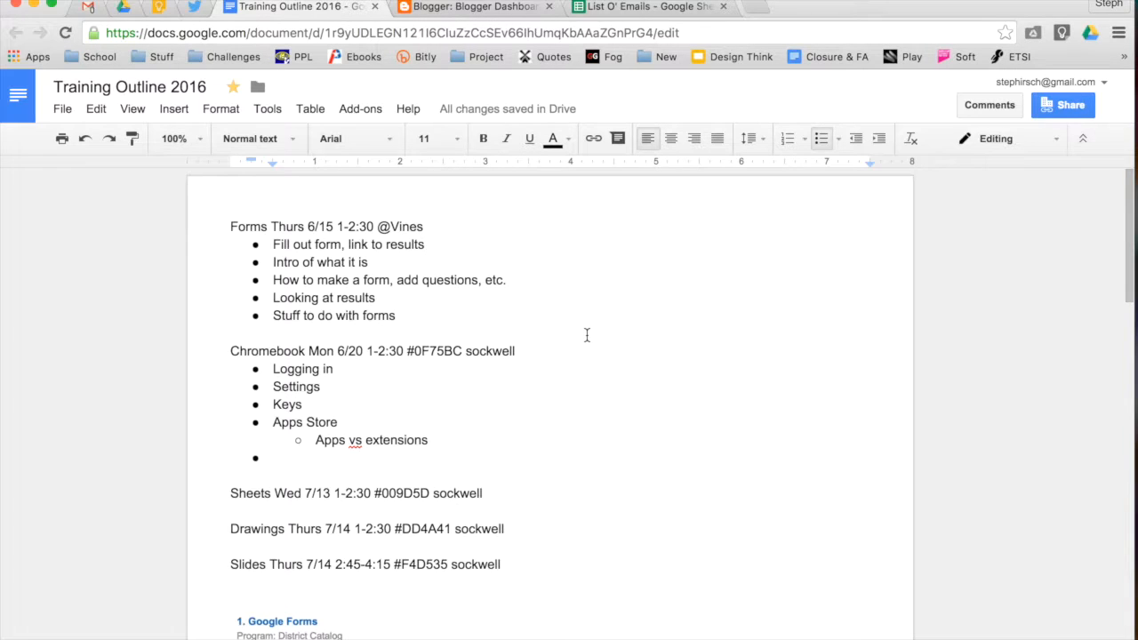
# Add the comment "What do you mean by stuff?" to the bullet "Stuff to do with forms".
pyautogui.scroll(-1, 587, 335)
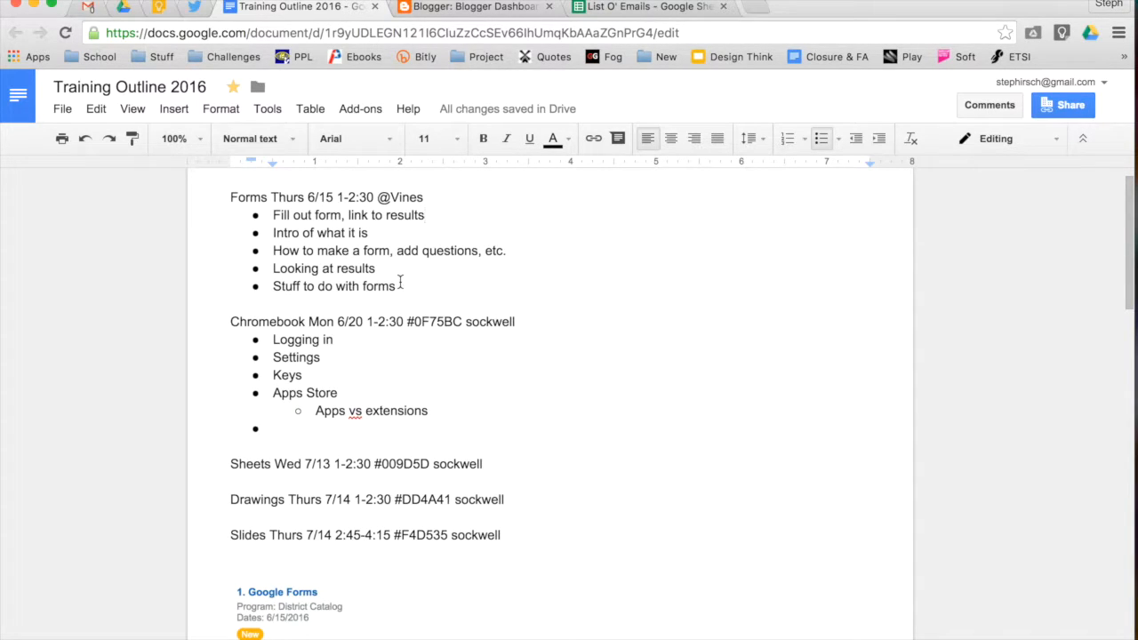
pyautogui.moveTo(396, 286); pyautogui.dragTo(272, 289)
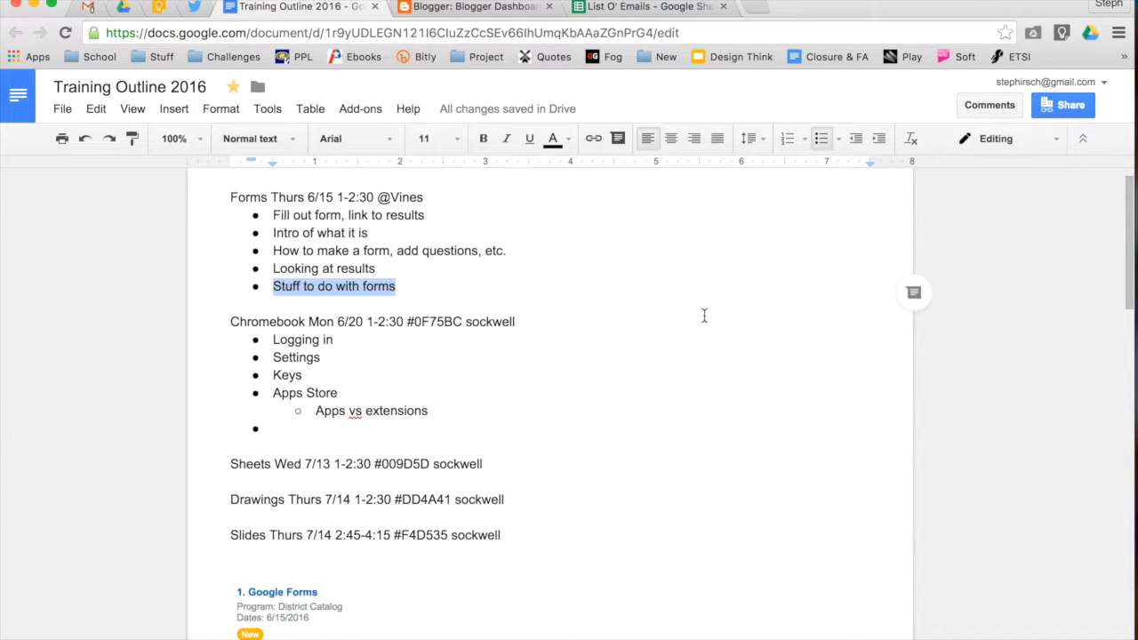
pyautogui.click(919, 304)
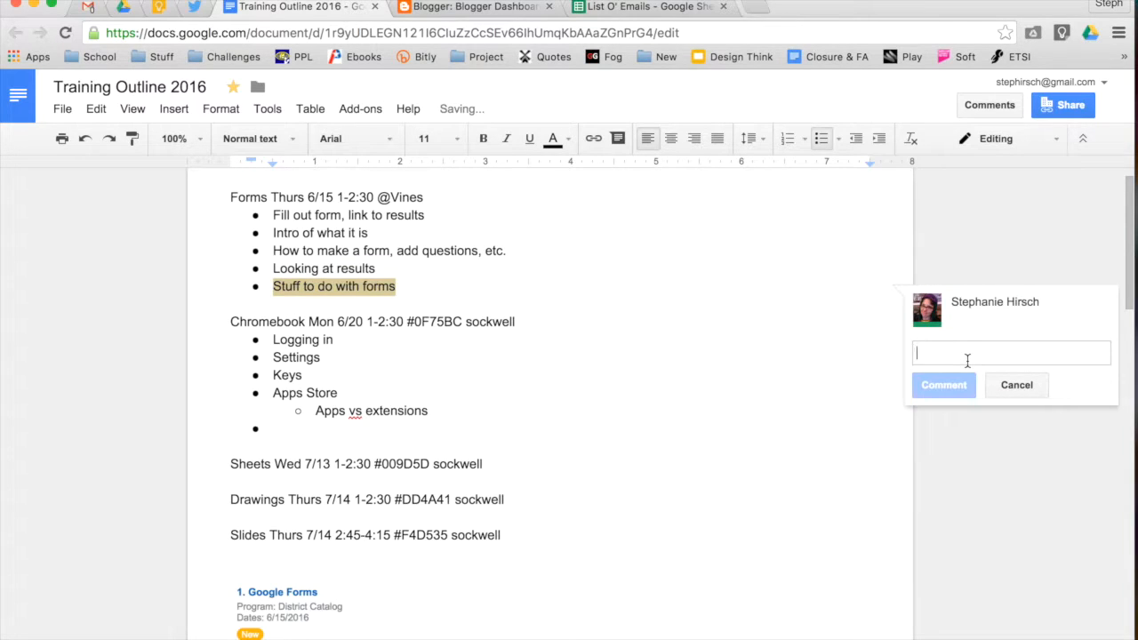
pyautogui.write('What do y')
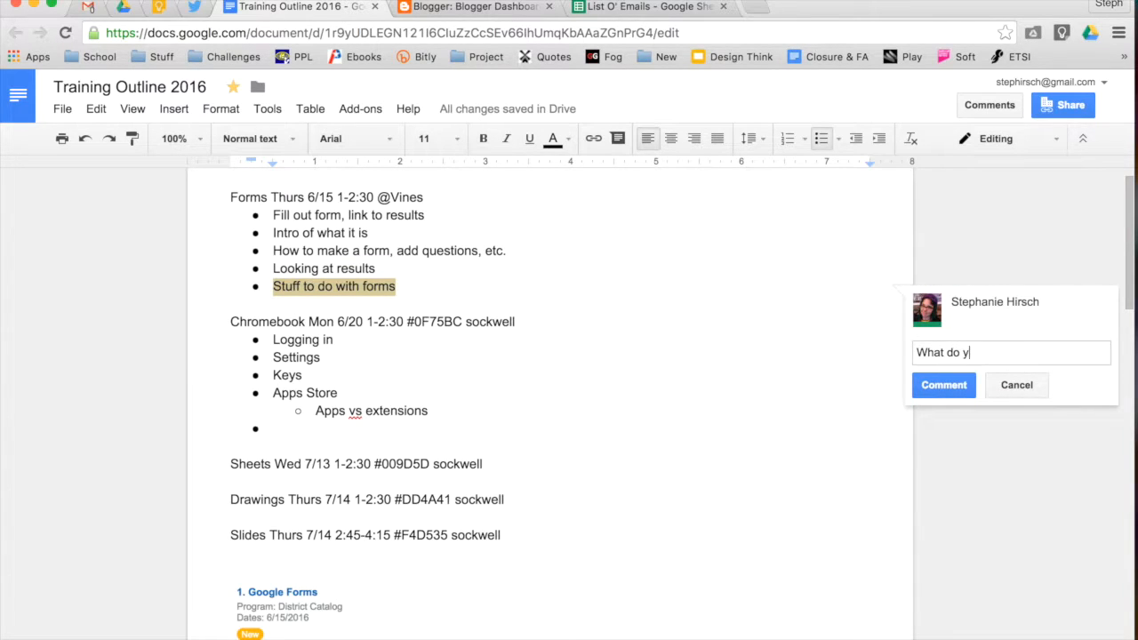
pyautogui.write('ou mean by stuff?')
pyautogui.click(940, 391)
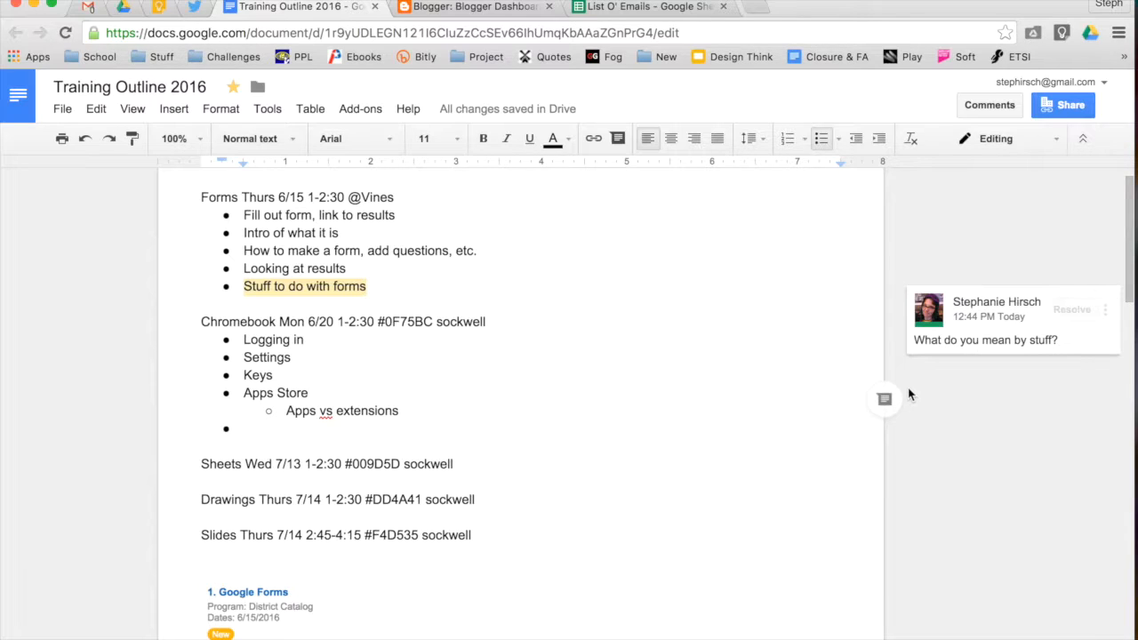
# Reply "Things that you use forms for." to the comment on "Stuff to do with forms".
pyautogui.click(973, 347)
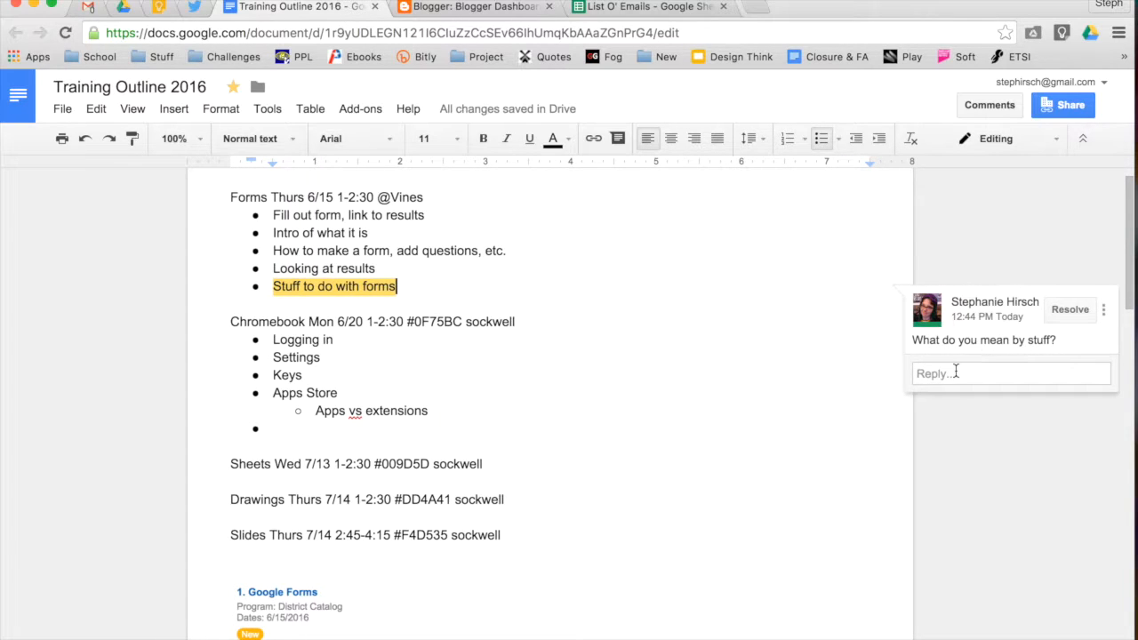
pyautogui.click(956, 372)
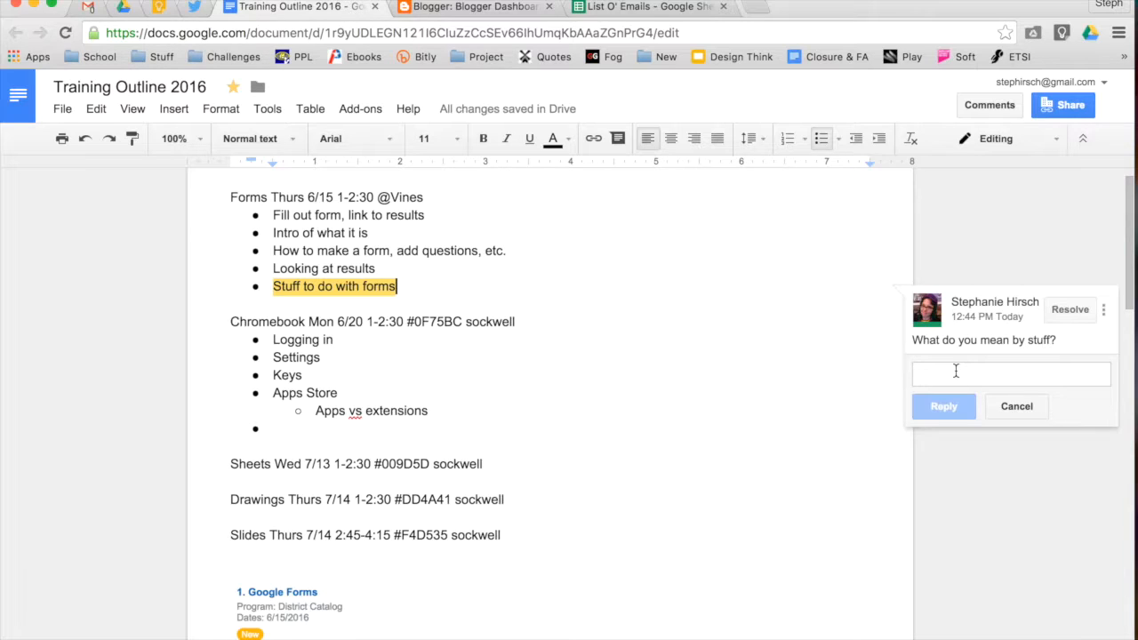
pyautogui.write('Th')
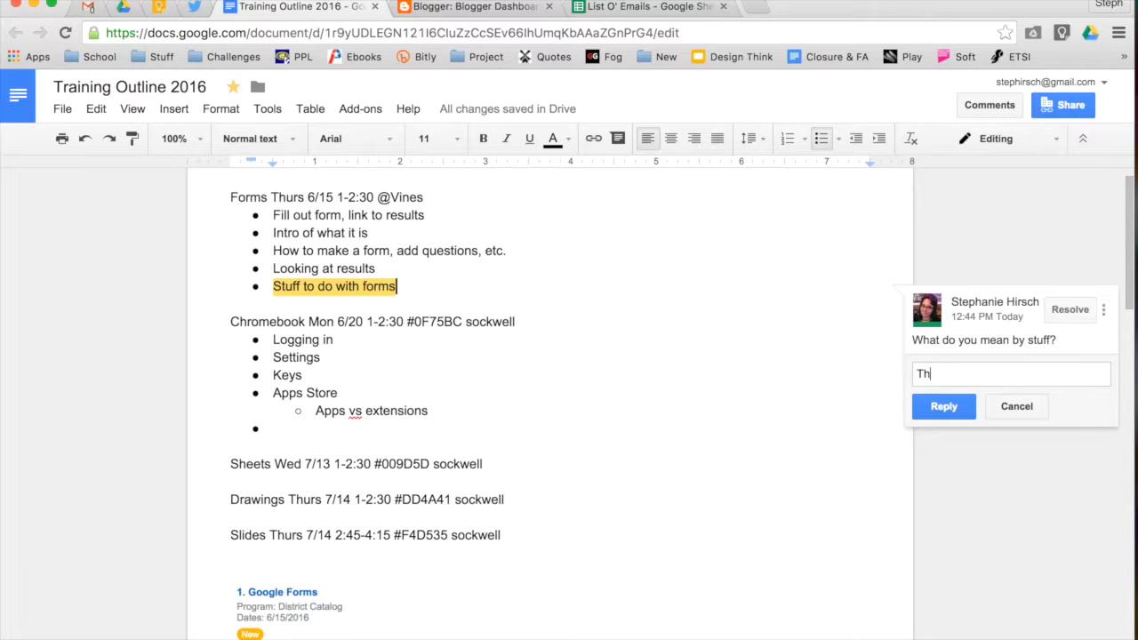
pyautogui.write('ings that you use for')
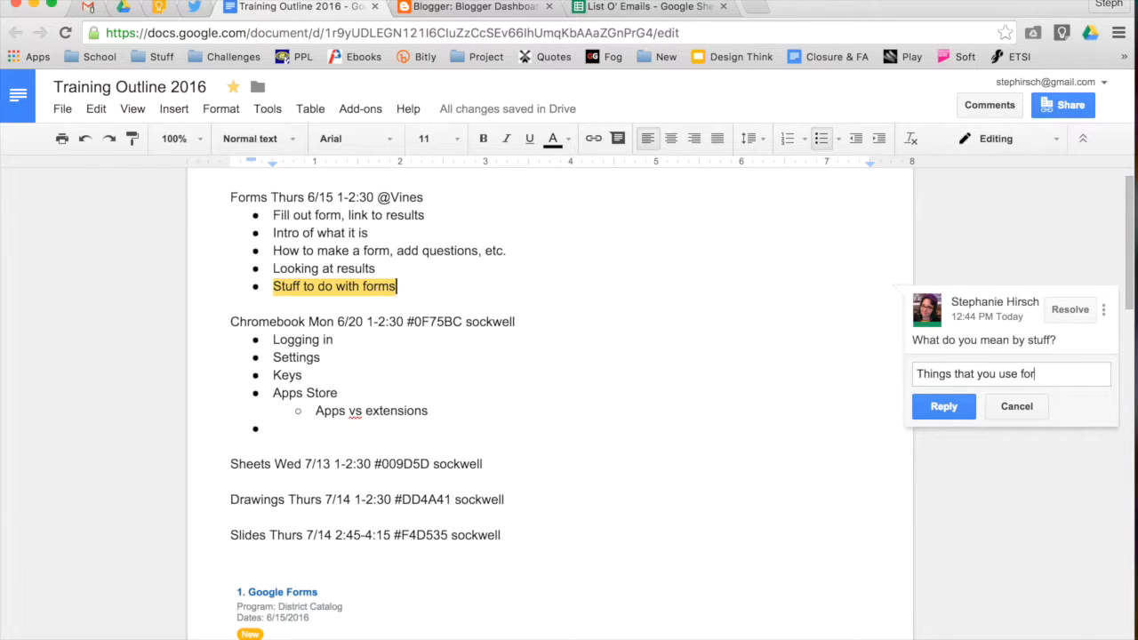
pyautogui.write('ms for.')
pyautogui.click(929, 409)
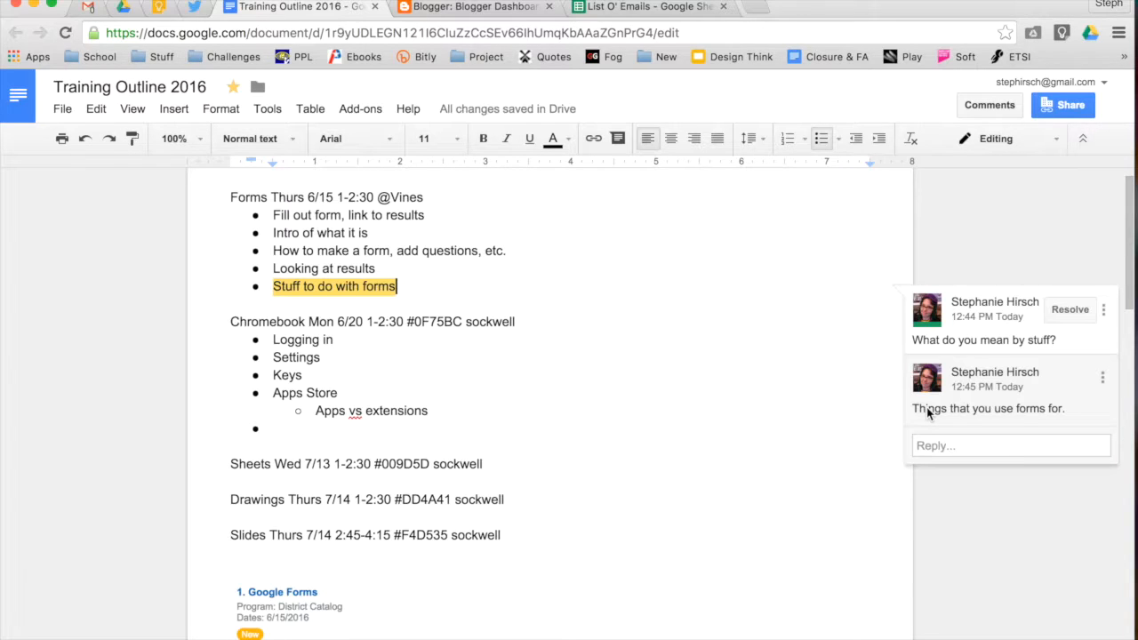
# Start a second reply in the comment thread and mention the first suggested contact with a + tag.
pyautogui.click(929, 448)
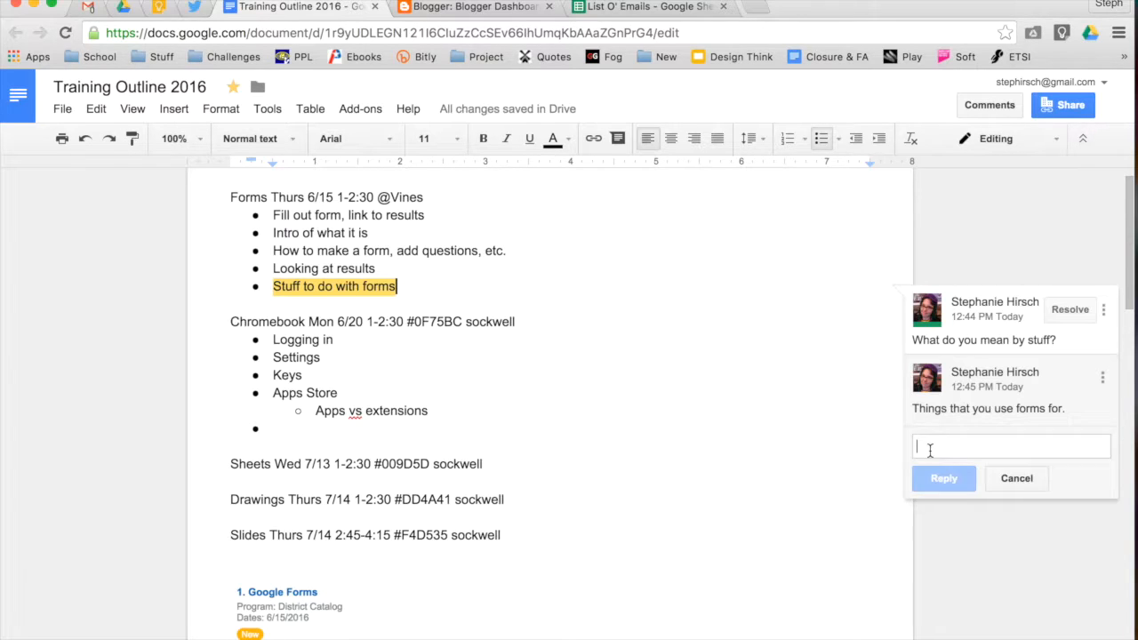
pyautogui.write('+')
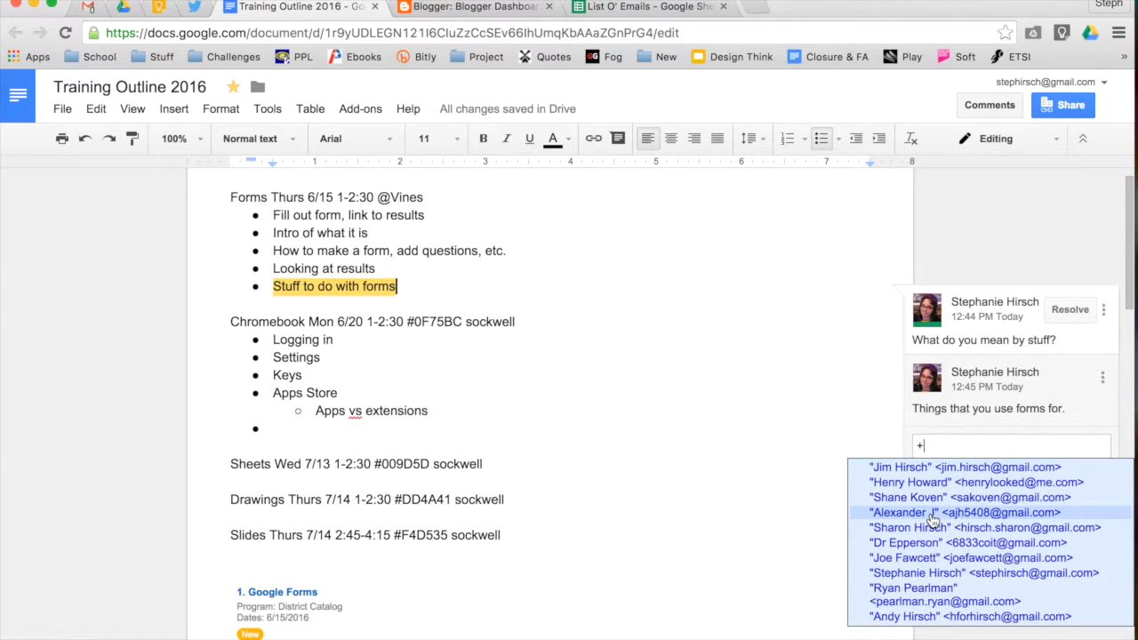
pyautogui.click(942, 446)
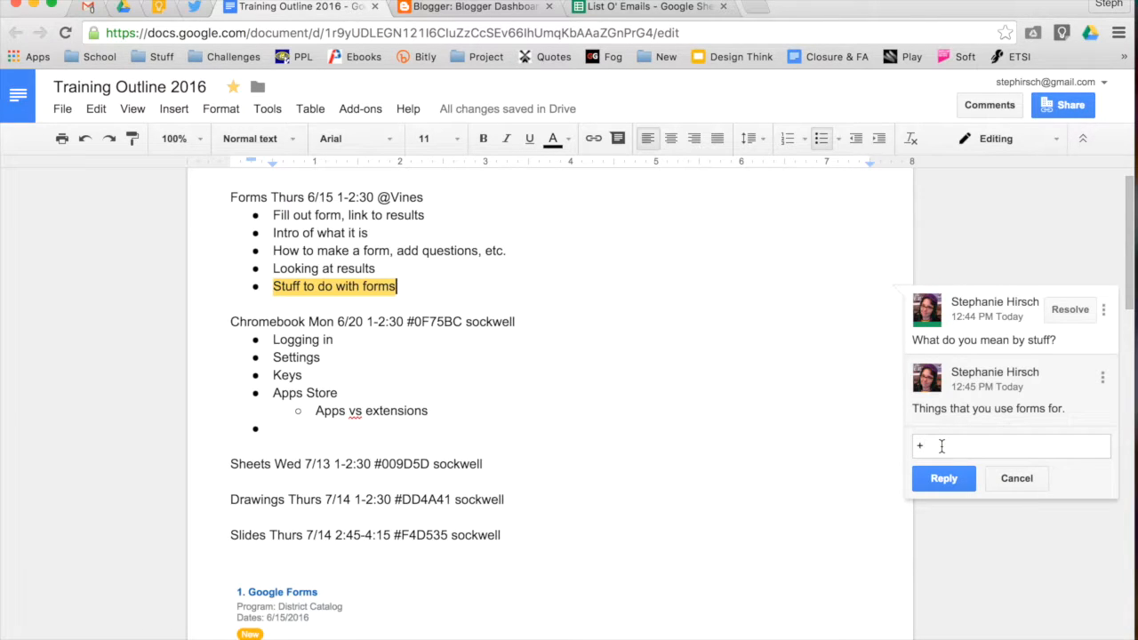
pyautogui.press('BackSpace')
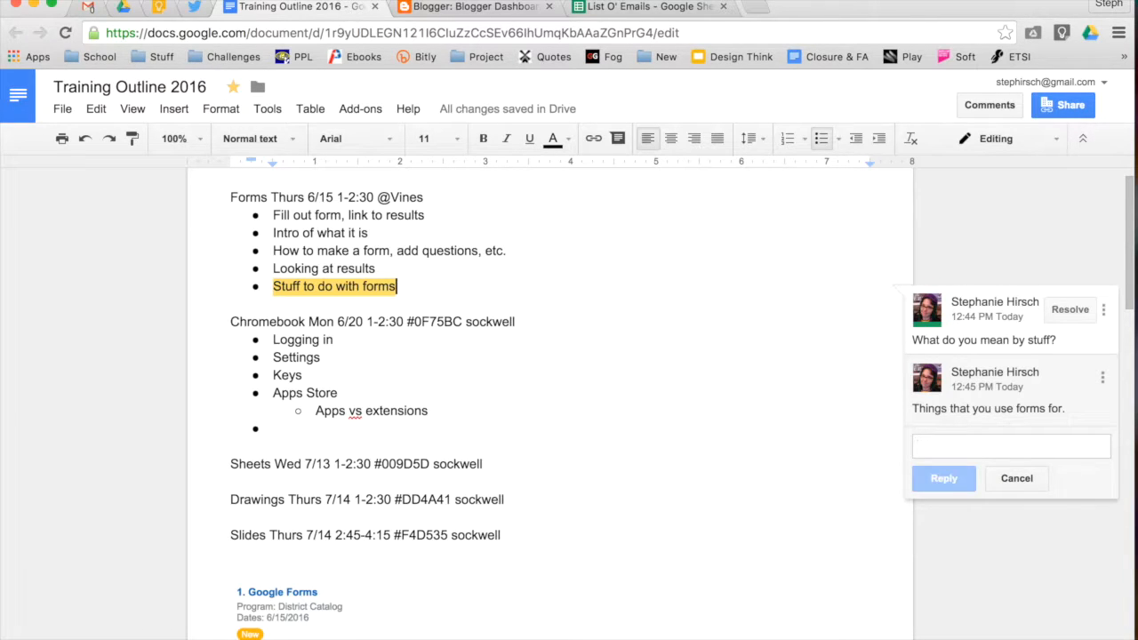
pyautogui.write('+')
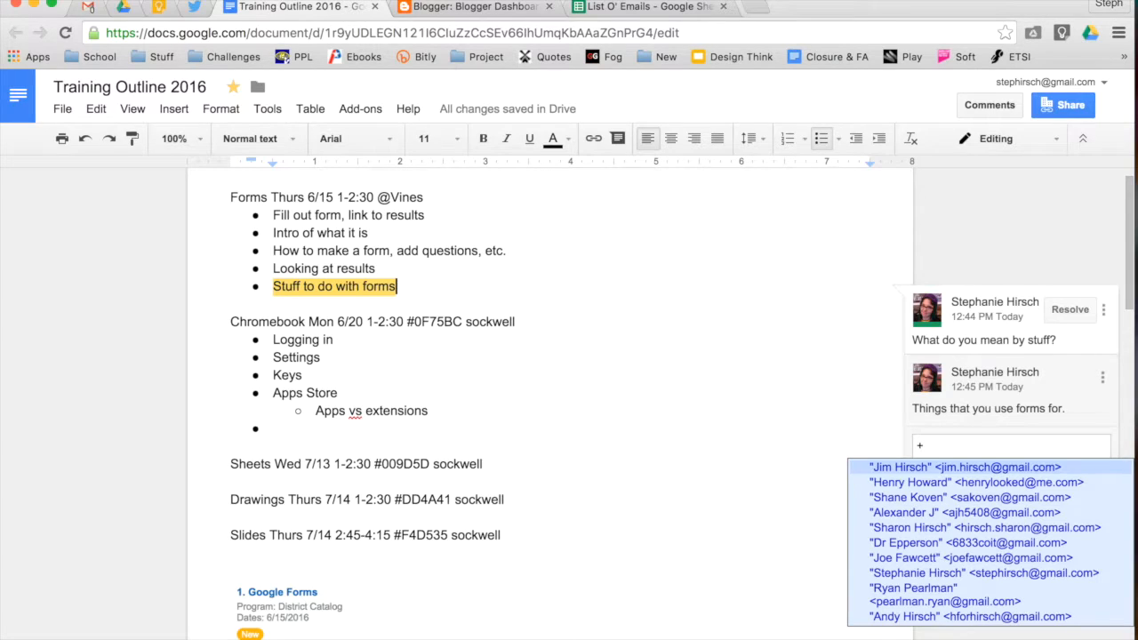
pyautogui.click(907, 466)
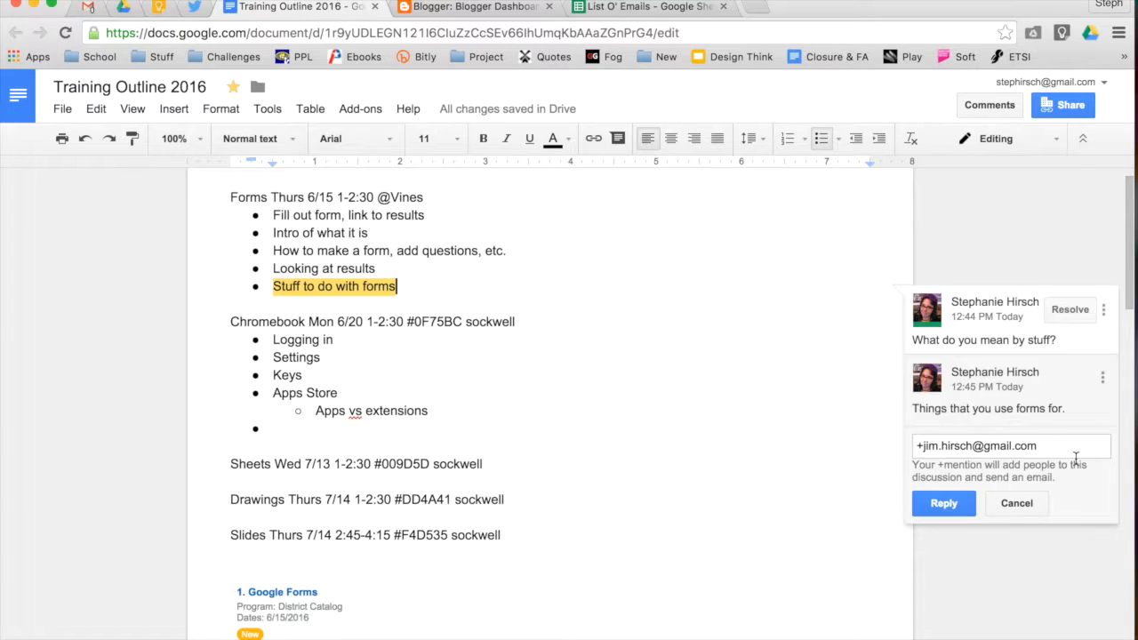
# Clear the contact mention from the unsent reply and leave the comment thread.
pyautogui.press('BackSpace')
pyautogui.press('BackSpace')
pyautogui.press('BackSpace')
pyautogui.press('BackSpace')
pyautogui.press('BackSpace')
pyautogui.press('BackSpace')
pyautogui.press('BackSpace')
pyautogui.press('BackSpace')
pyautogui.press('BackSpace')
pyautogui.press('BackSpace')
pyautogui.press('BackSpace')
pyautogui.press('BackSpace')
pyautogui.press('BackSpace')
pyautogui.press('BackSpace')
pyautogui.press('BackSpace')
pyautogui.press('BackSpace')
pyautogui.press('BackSpace')
pyautogui.press('BackSpace')
pyautogui.press('BackSpace')
pyautogui.press('BackSpace')
pyautogui.press('BackSpace')
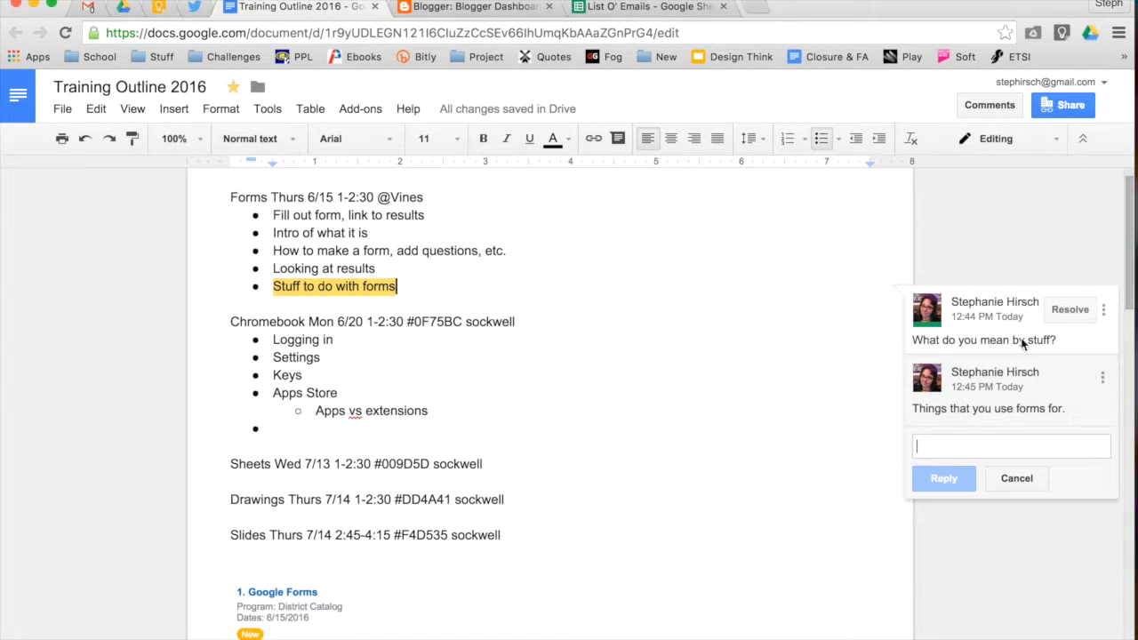
pyautogui.click(802, 335)
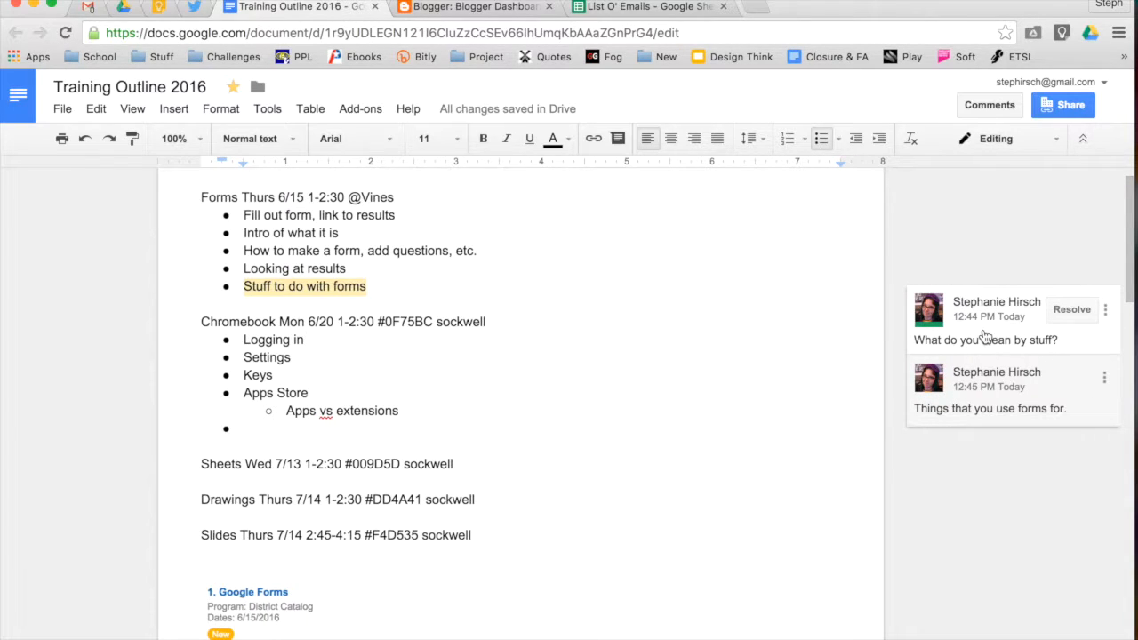
# Edit the posted reply to read "Things that you use forms for in school." and save it.
pyautogui.click(1104, 380)
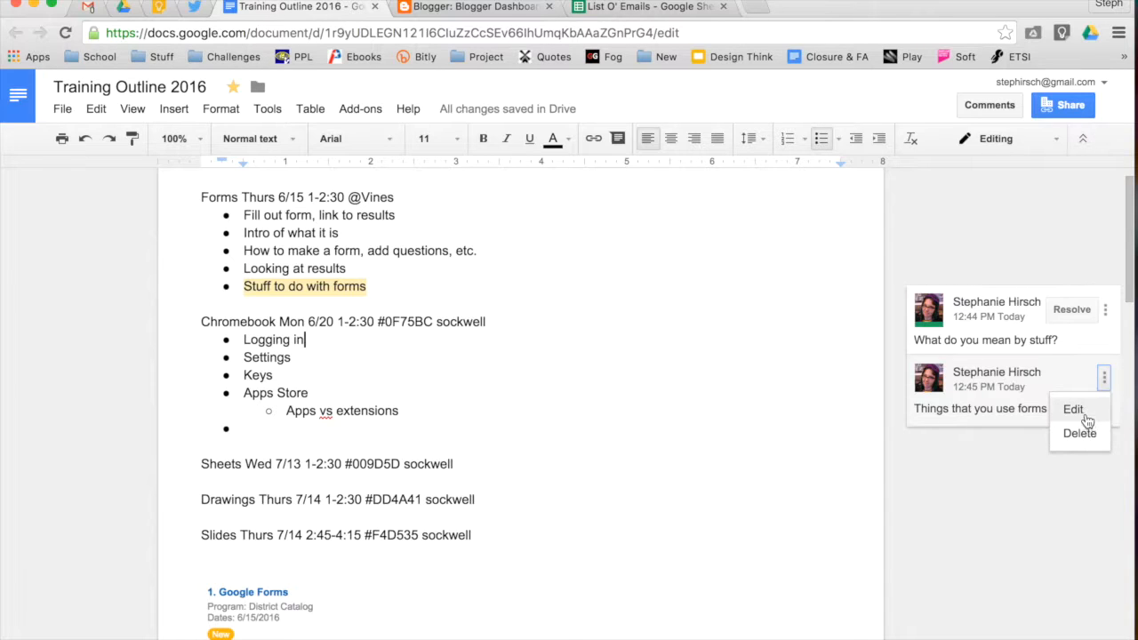
pyautogui.click(1084, 415)
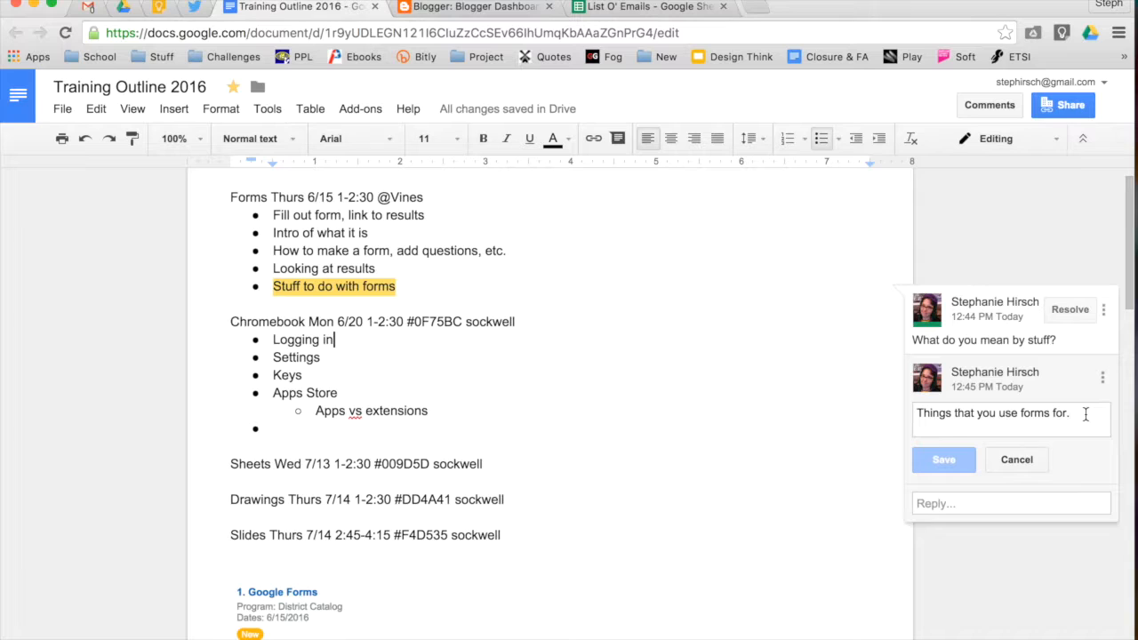
pyautogui.press('BackSpace')
pyautogui.write('in ')
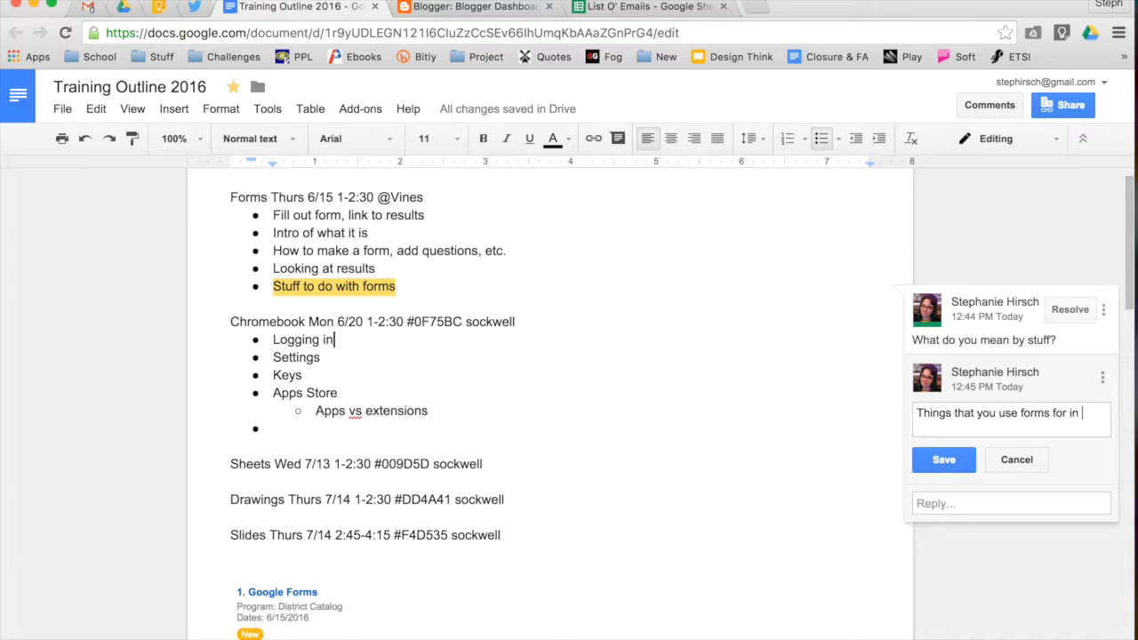
pyautogui.write('school.')
pyautogui.click(949, 459)
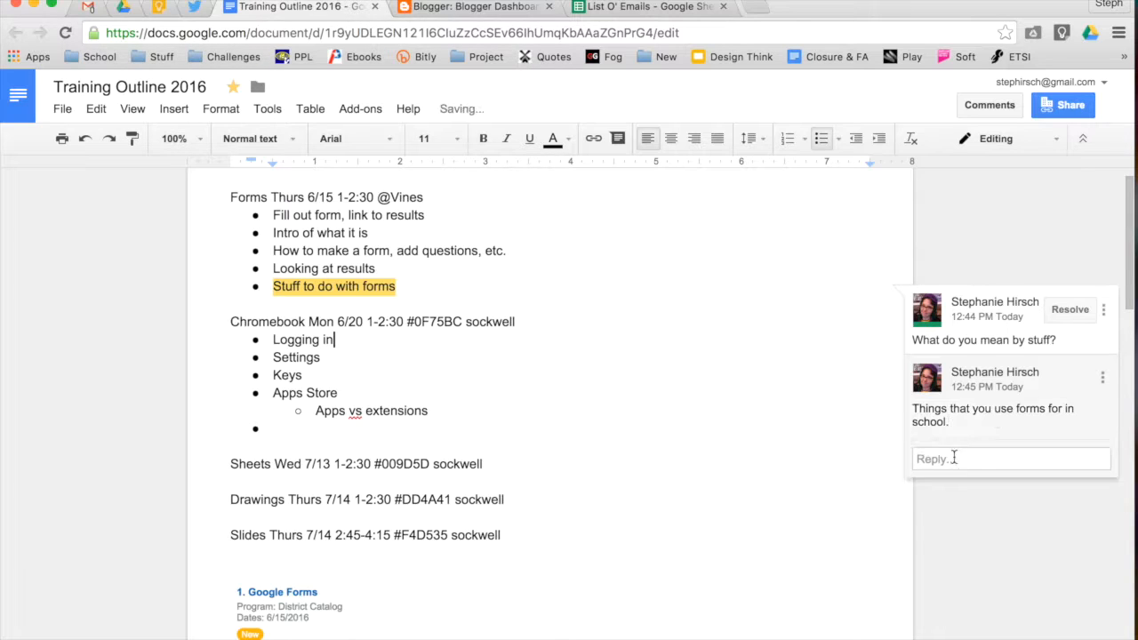
# Delete the reply about using forms in school from the comment thread.
pyautogui.click(1102, 380)
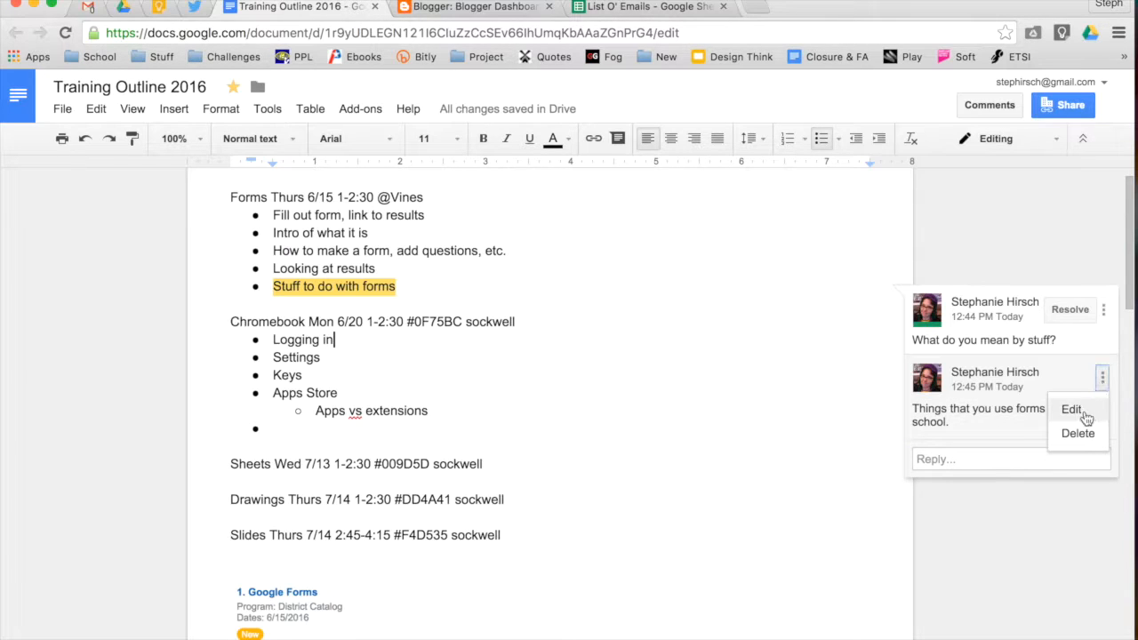
pyautogui.click(1085, 442)
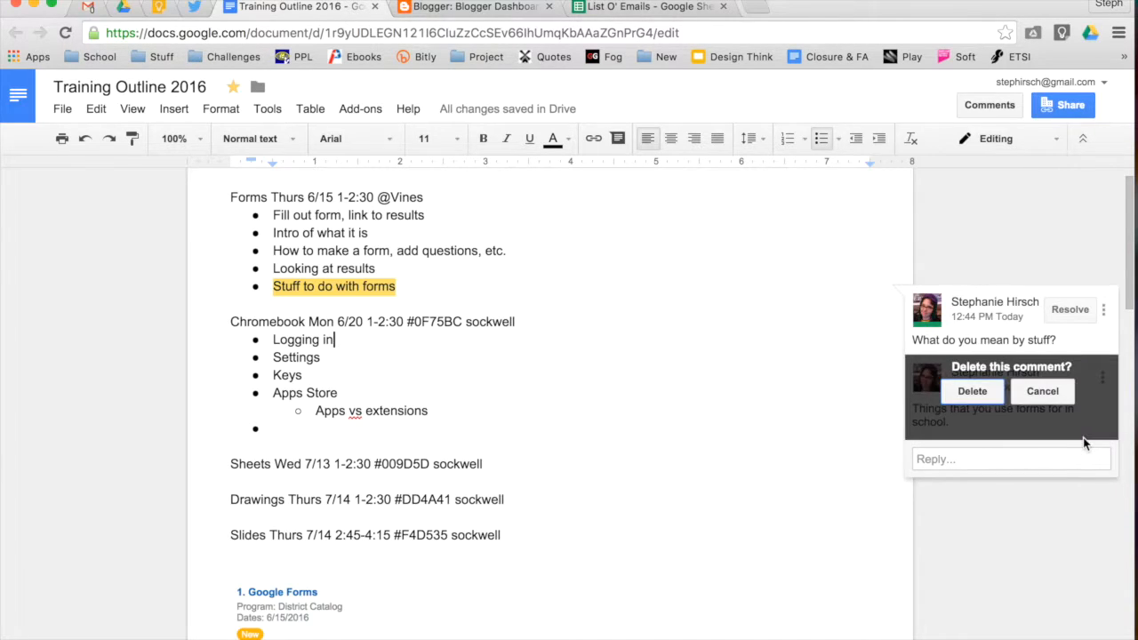
pyautogui.click(972, 396)
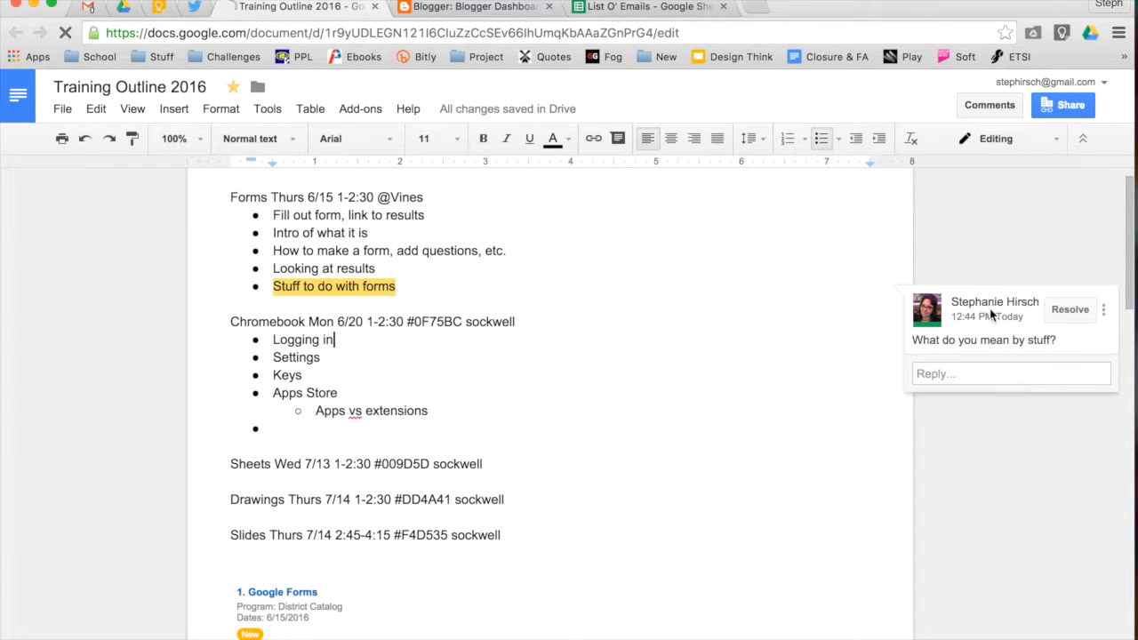
# Resolve the comment on "Stuff to do with forms" and re-open it from the document's comment history.
pyautogui.moveTo(992, 316)
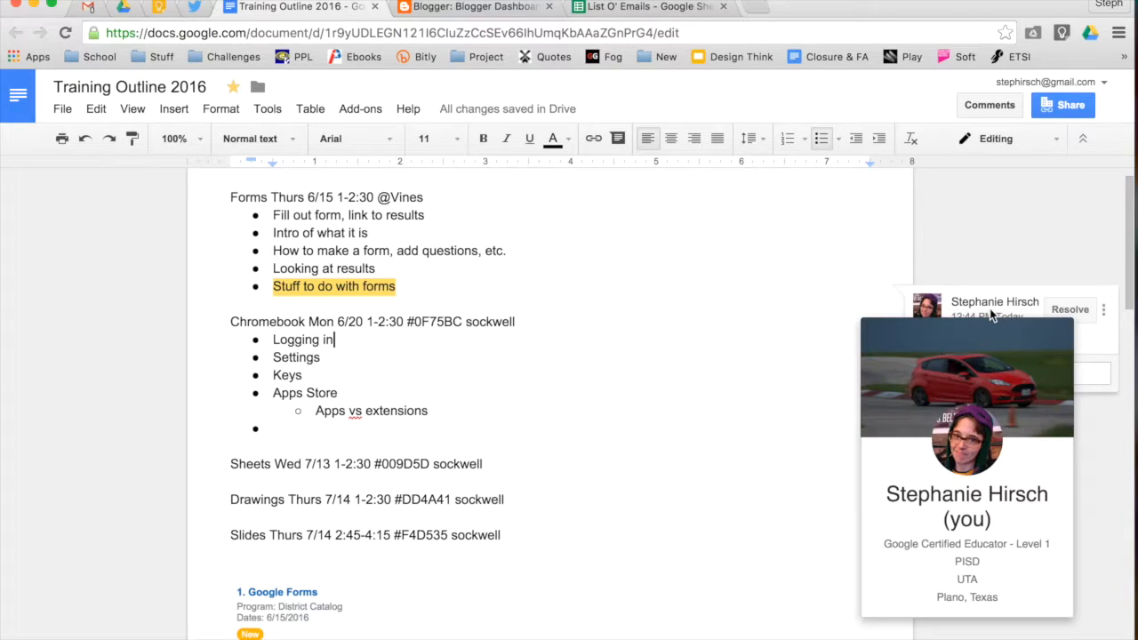
pyautogui.click(1071, 311)
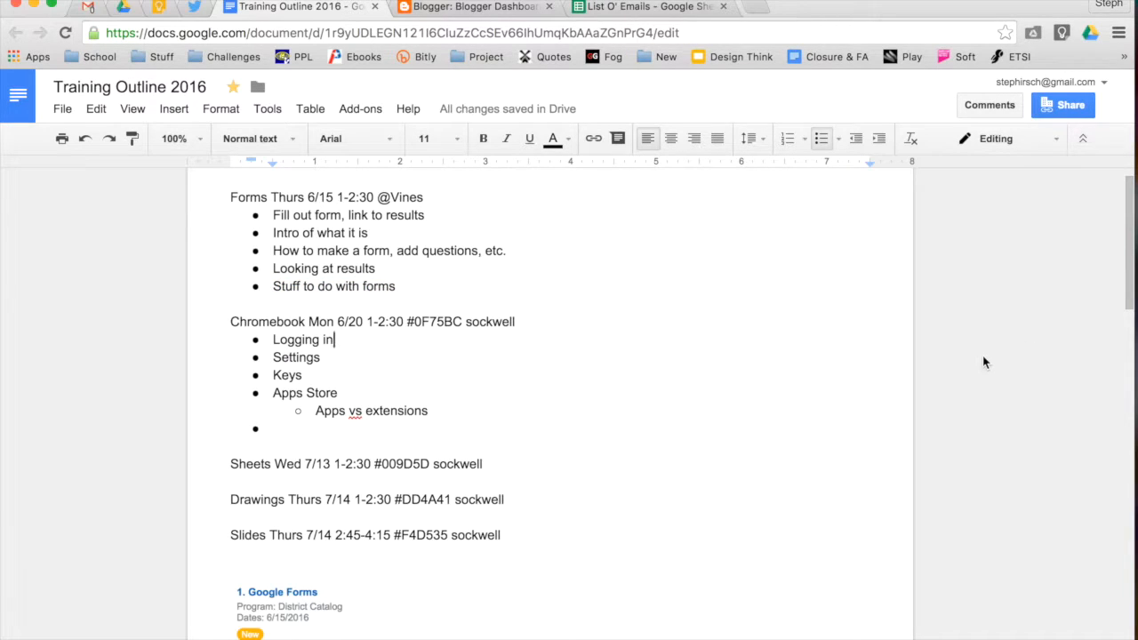
pyautogui.click(972, 116)
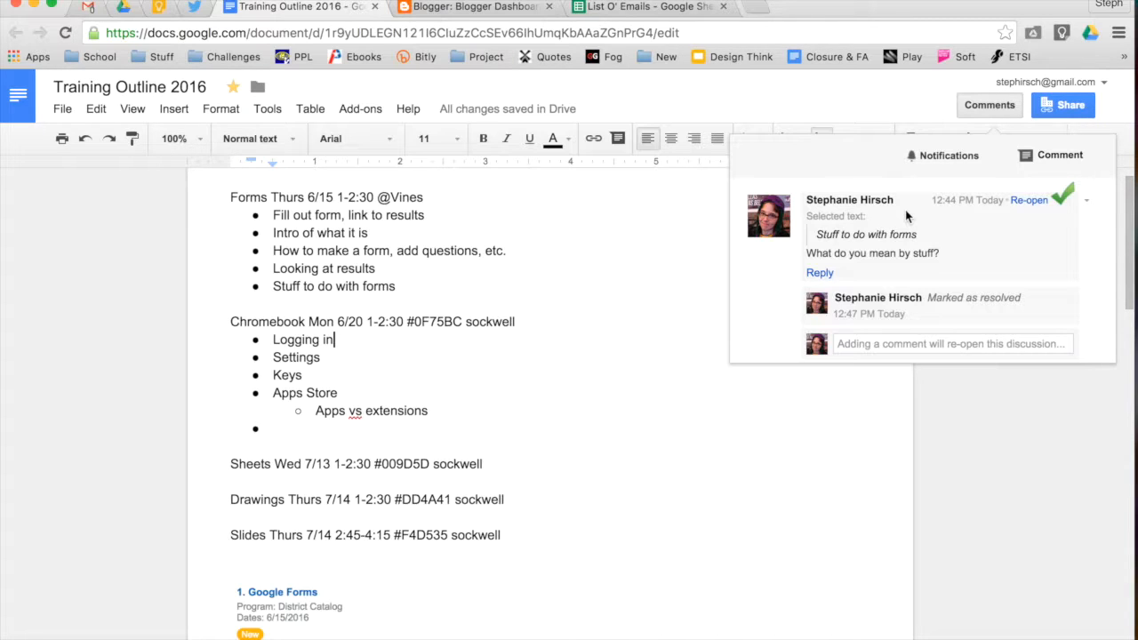
pyautogui.click(1027, 201)
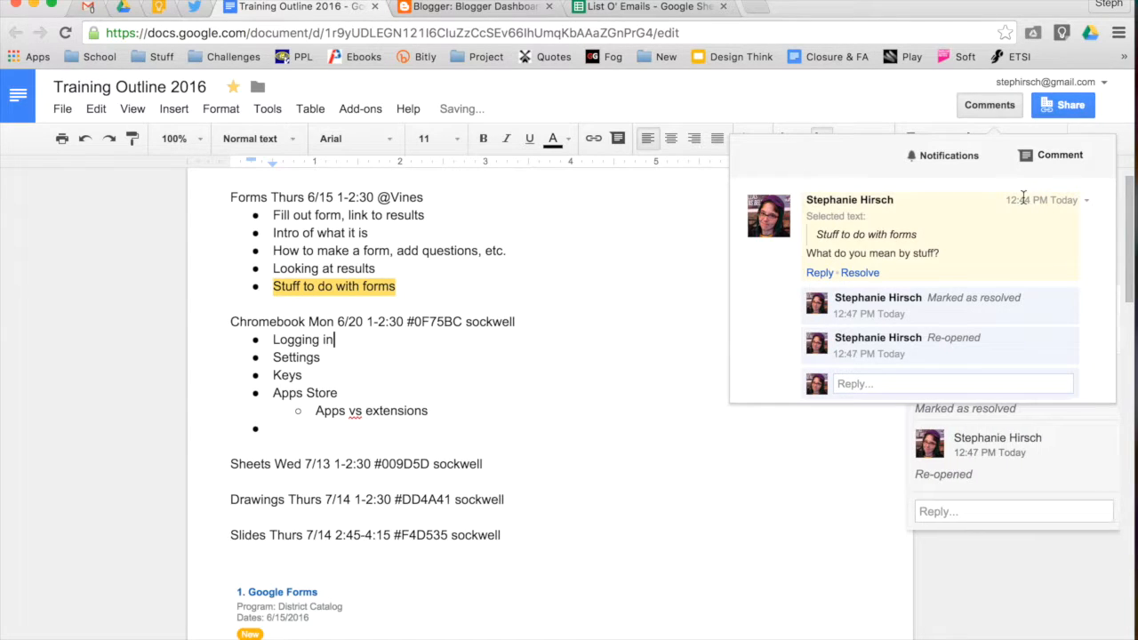
pyautogui.click(759, 446)
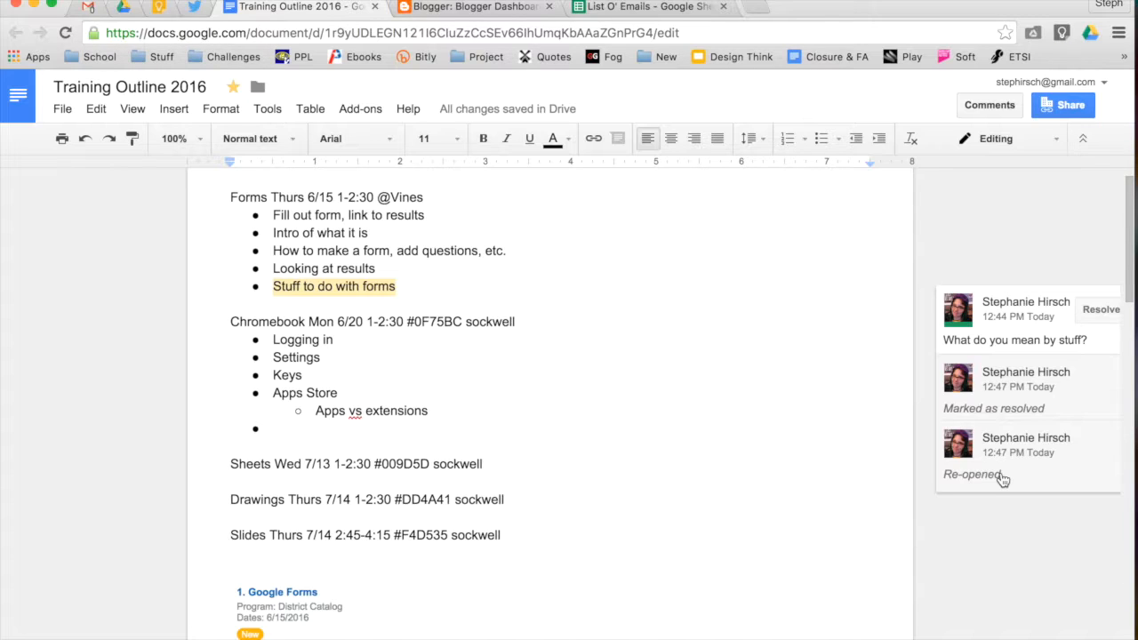
# View the document's comment history, open a blank reply on the "Stuff to do with forms" comment, and close the history without posting.
pyautogui.click(981, 105)
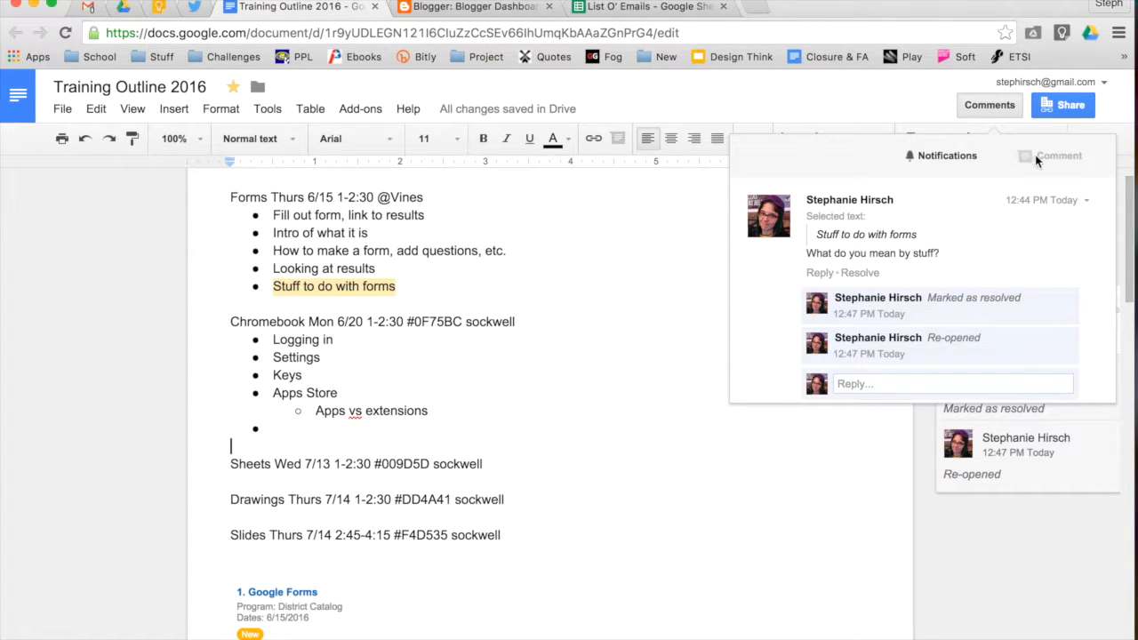
pyautogui.click(869, 382)
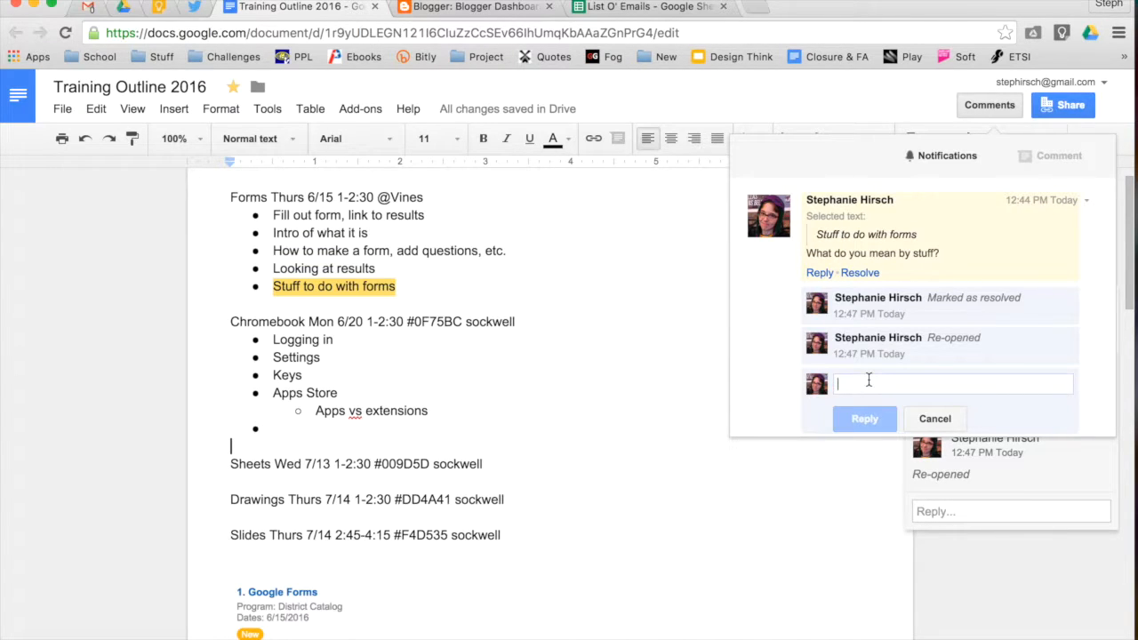
pyautogui.click(984, 117)
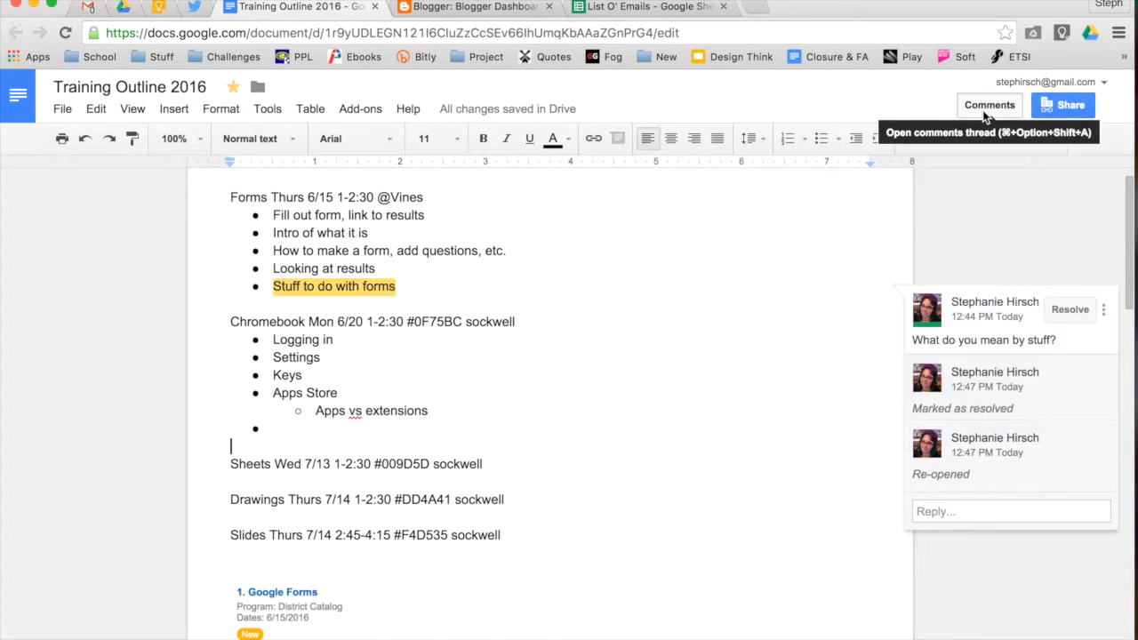
pyautogui.click(984, 117)
pyautogui.click(676, 240)
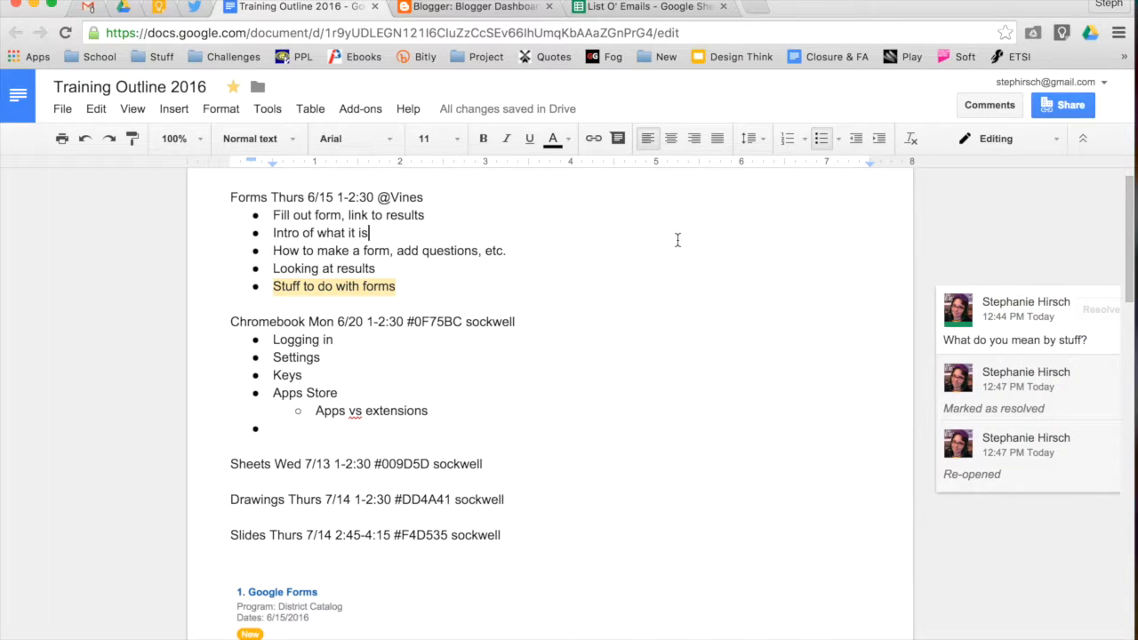
# Post the comment "Why is this here?" on the image listing the Google Forms and Chromebook Workshop courses.
pyautogui.scroll(-3, 676, 239)
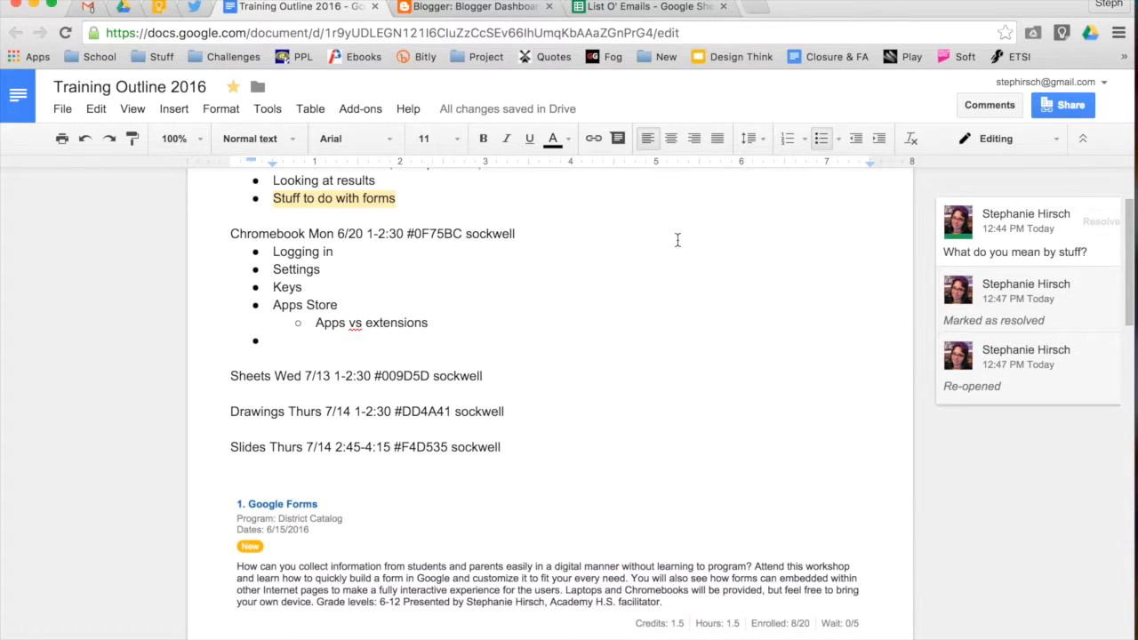
pyautogui.scroll(-1, 677, 240)
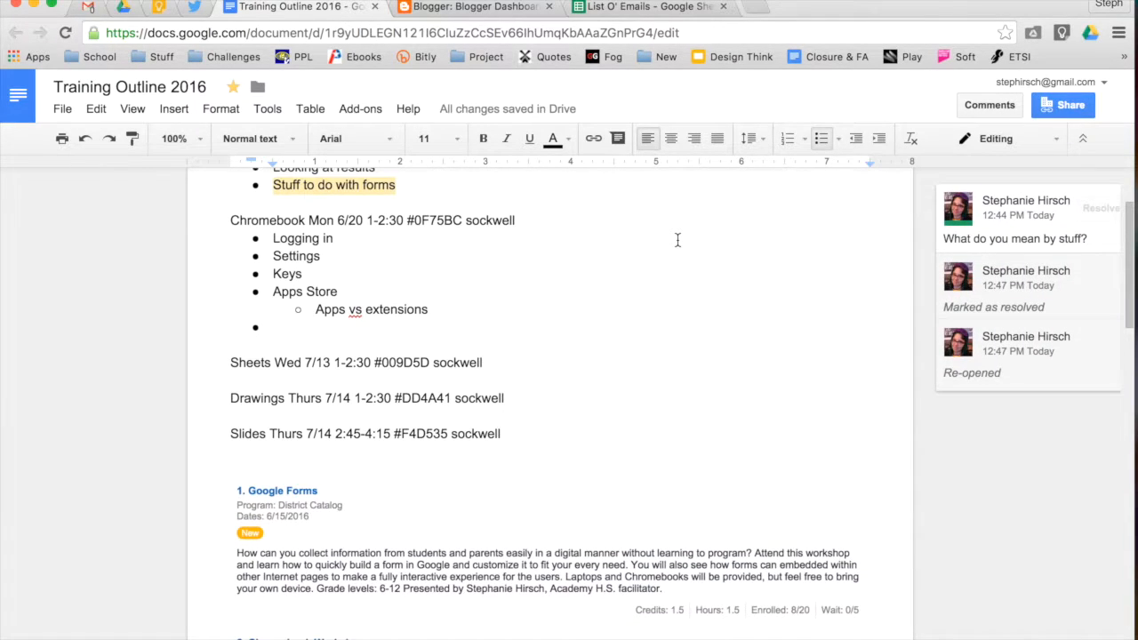
pyautogui.scroll(-6, 677, 239)
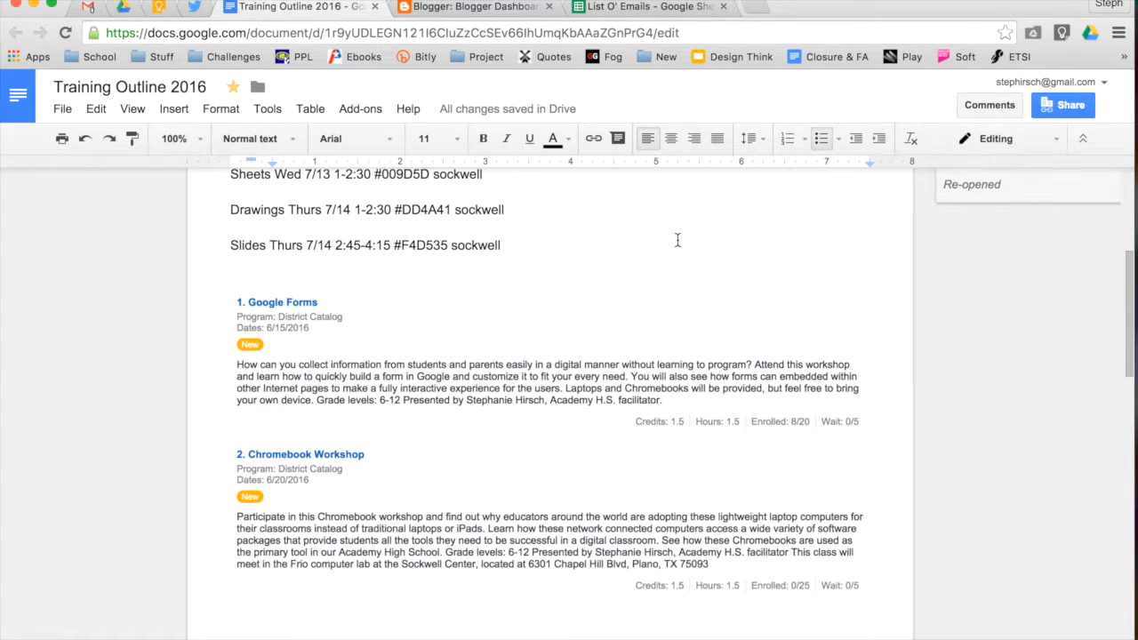
pyautogui.scroll(-1, 677, 240)
pyautogui.scroll(4, 677, 240)
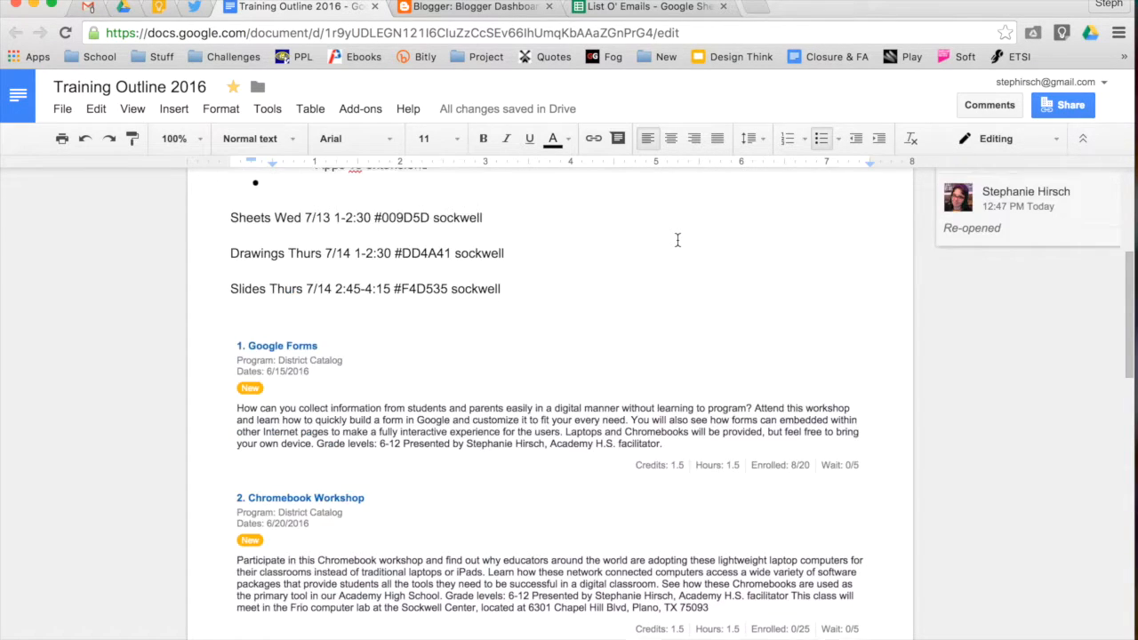
pyautogui.scroll(-5, 677, 240)
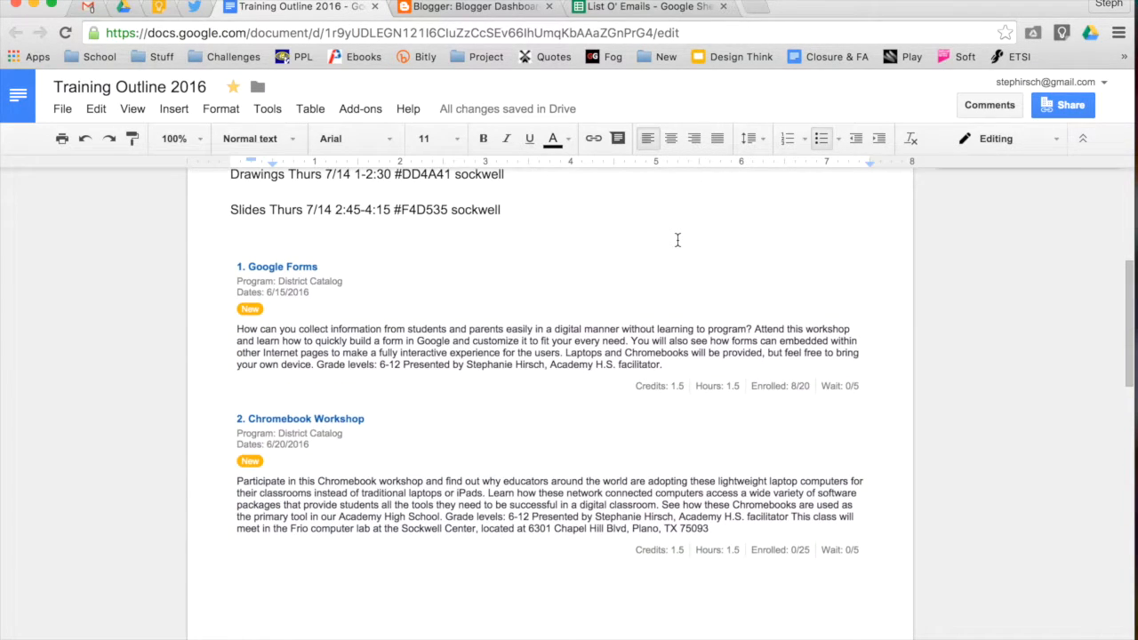
pyautogui.click(537, 384)
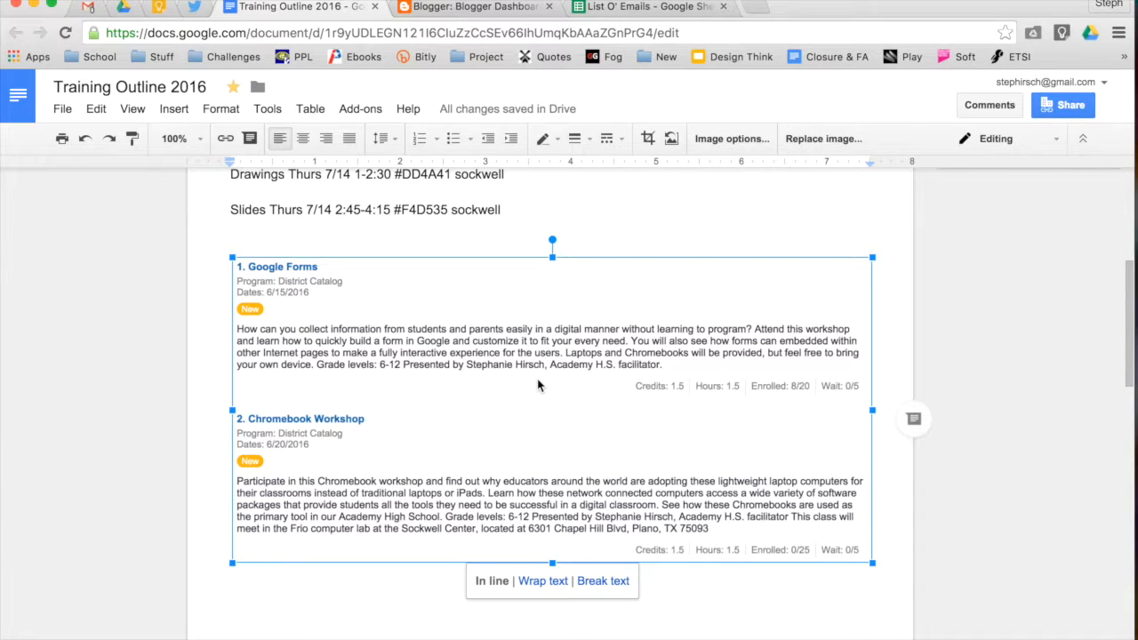
pyautogui.click(912, 436)
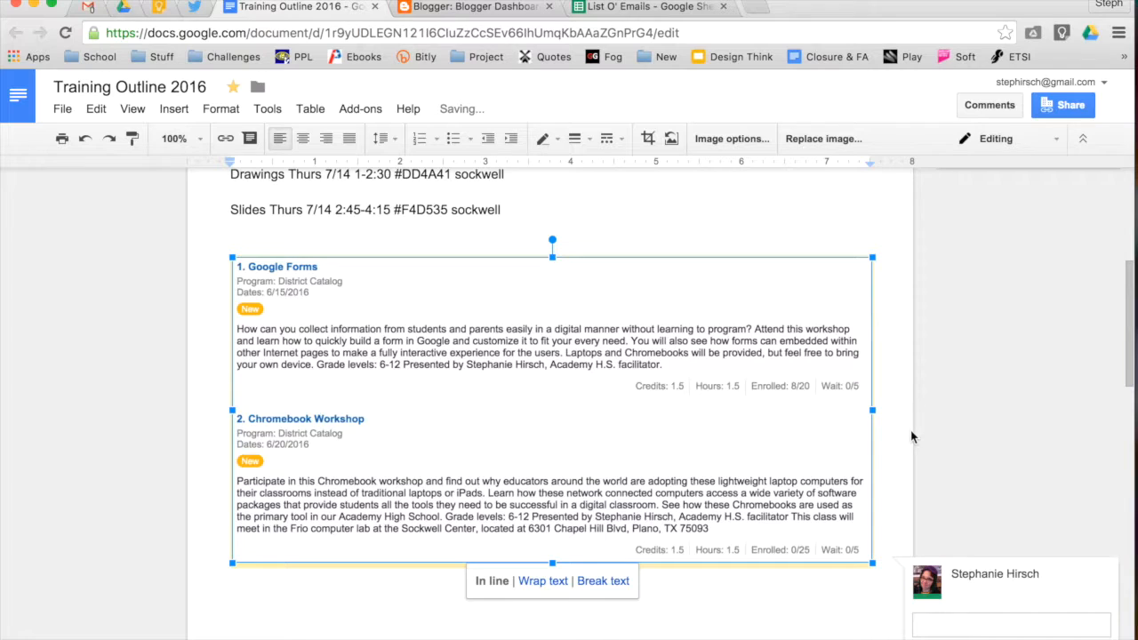
pyautogui.write('Why ')
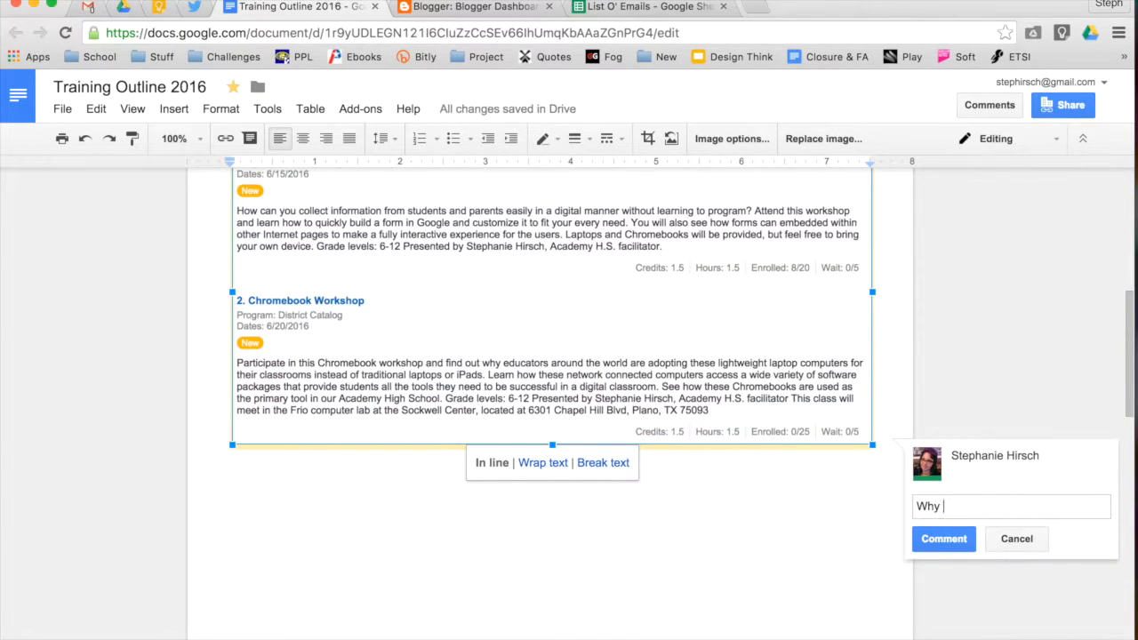
pyautogui.write('is this here?')
pyautogui.click(944, 540)
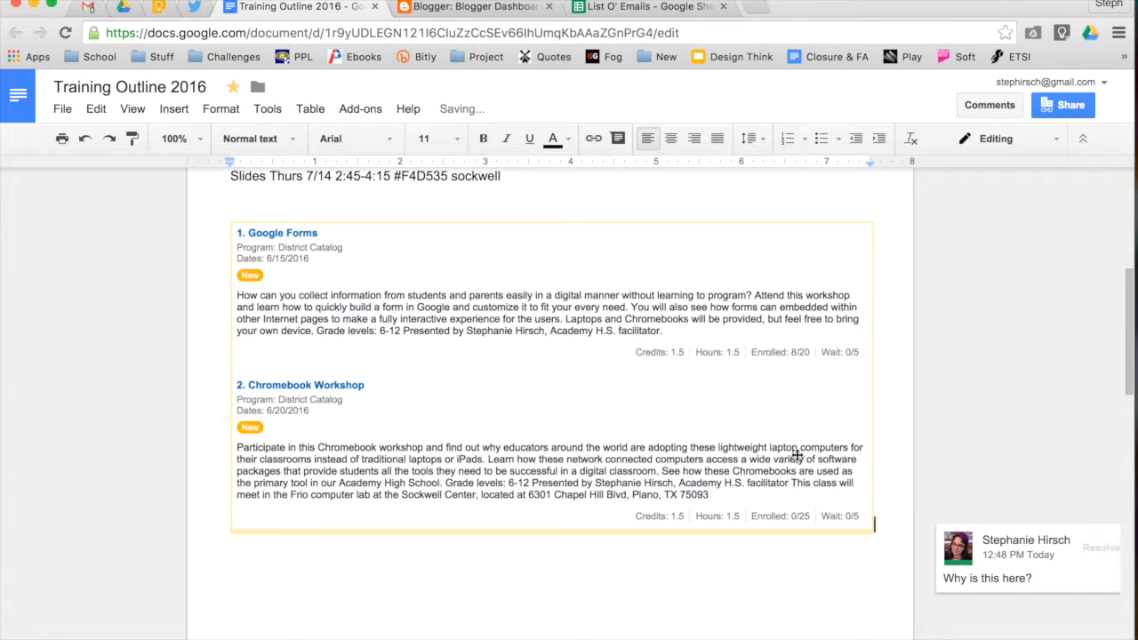
# Look through the course listings on the second page and return to the comment thread near the document's beginning.
pyautogui.scroll(-2, 797, 455)
pyautogui.scroll(-6, 797, 455)
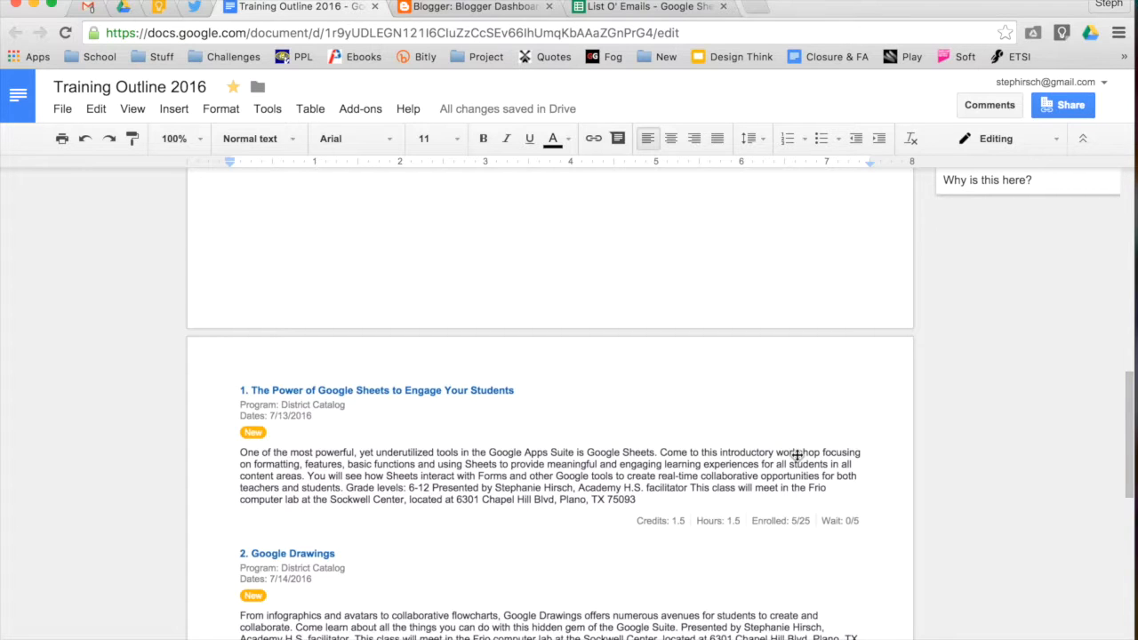
pyautogui.scroll(2, 797, 456)
pyautogui.scroll(-3, 797, 455)
pyautogui.scroll(5, 797, 455)
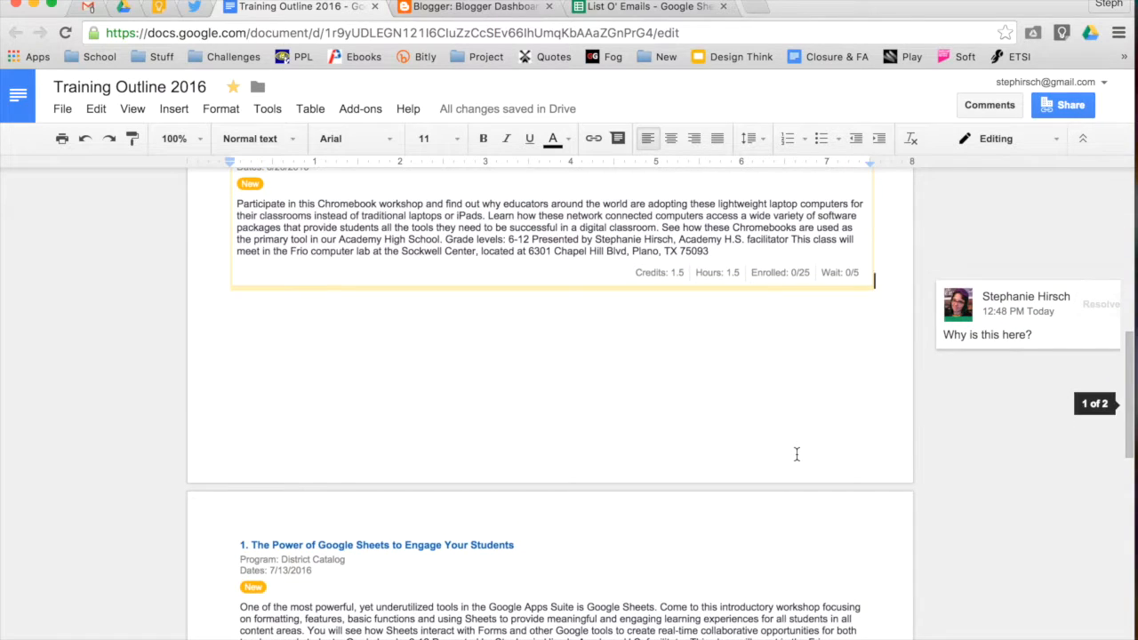
pyautogui.scroll(6, 797, 455)
pyautogui.scroll(7, 796, 454)
pyautogui.scroll(2, 797, 455)
pyautogui.scroll(1, 796, 454)
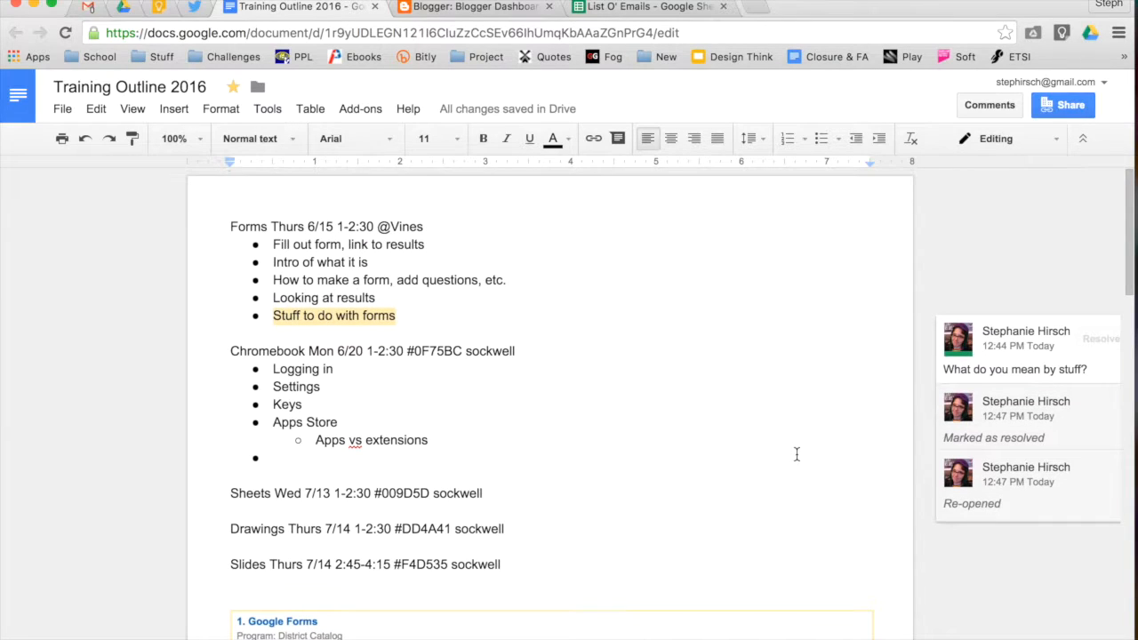